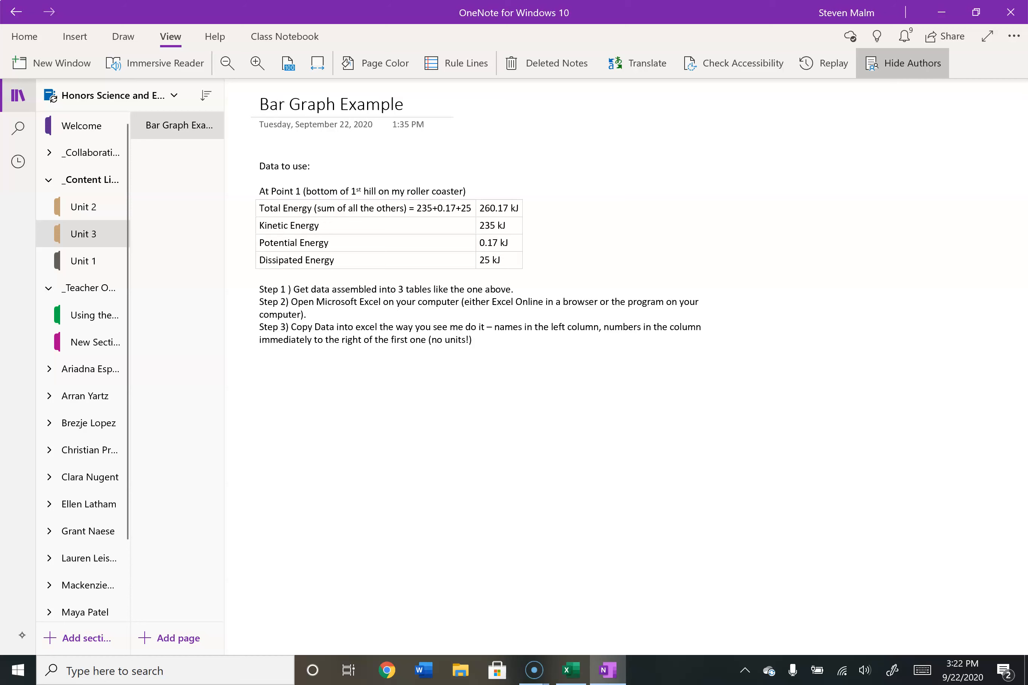
Step: Handwrite a large 3 in black pen beside the energy data table on the Bar Graph Example page
left_click(123, 37)
left_click(201, 62)
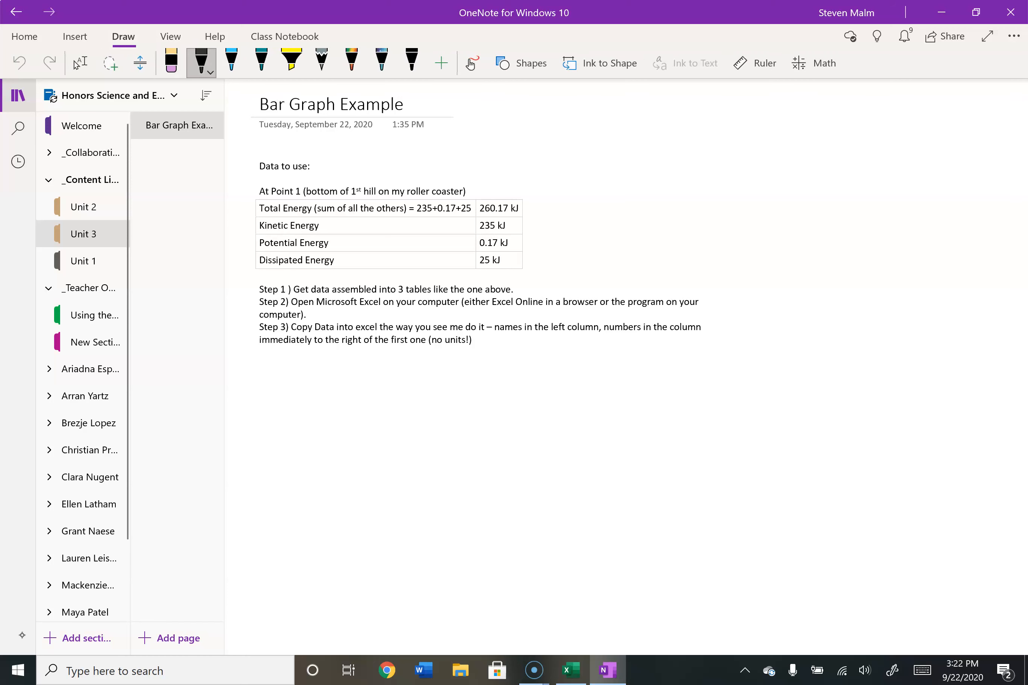
mouse_move(547, 168)
left_mouse_down()
mouse_move(585, 169)
mouse_move(562, 248)
left_mouse_up()
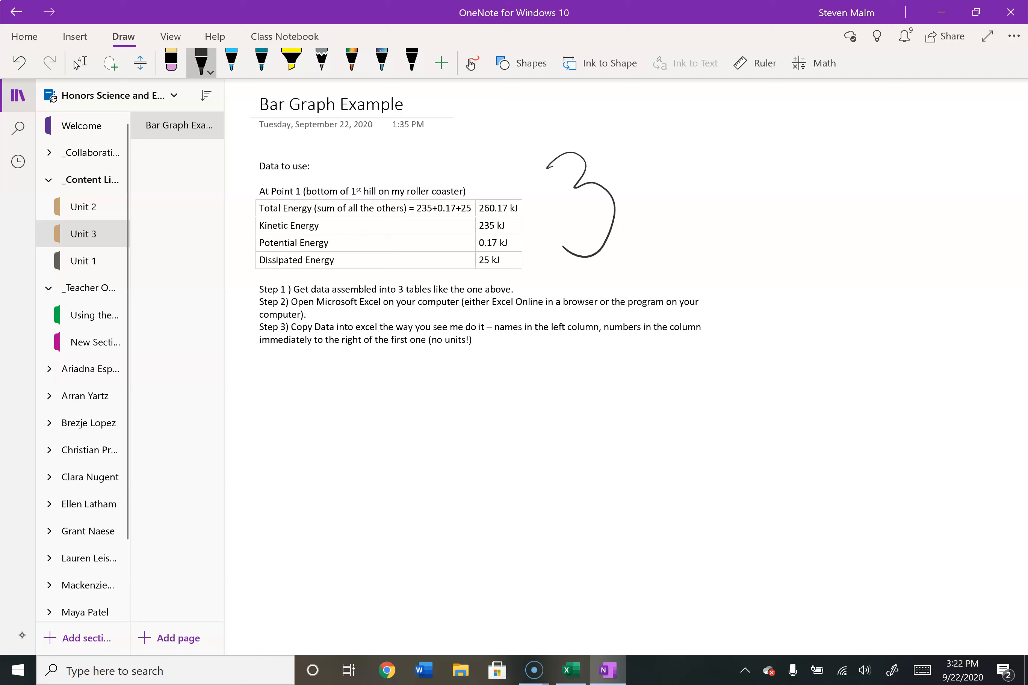
Step: Draw a small black circle containing a double-headed arrow beside the 3, and shade it with green highlighter
mouse_move(794, 160)
left_mouse_down()
mouse_move(781, 188)
mouse_move(799, 170)
mouse_move(774, 177)
mouse_move(781, 183)
left_mouse_up()
left_click(291, 62)
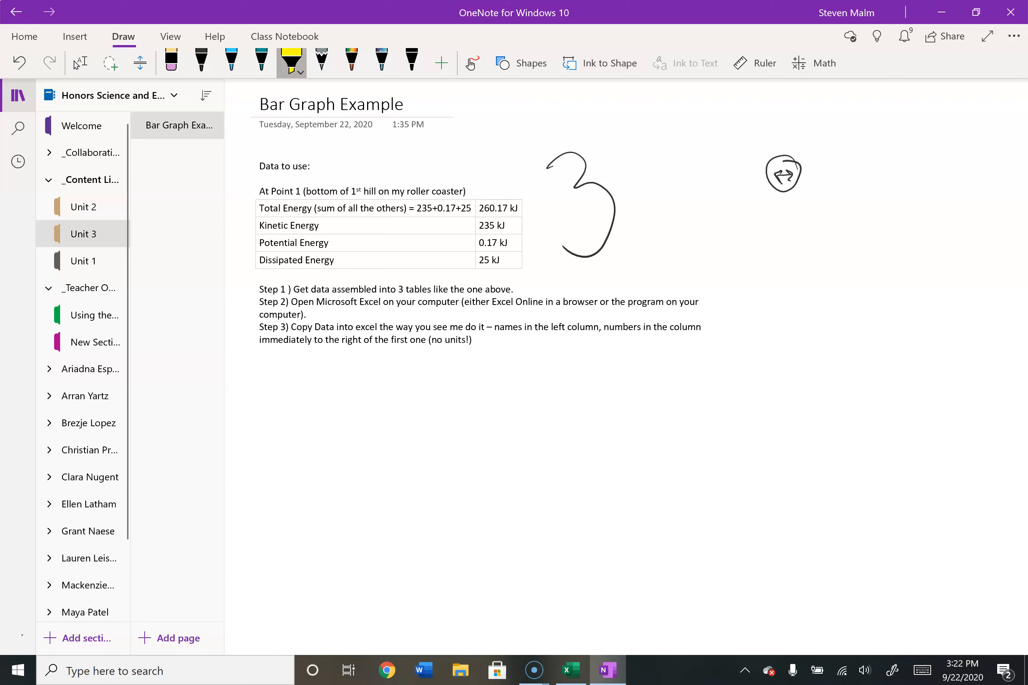
left_click(291, 62)
left_click(330, 192)
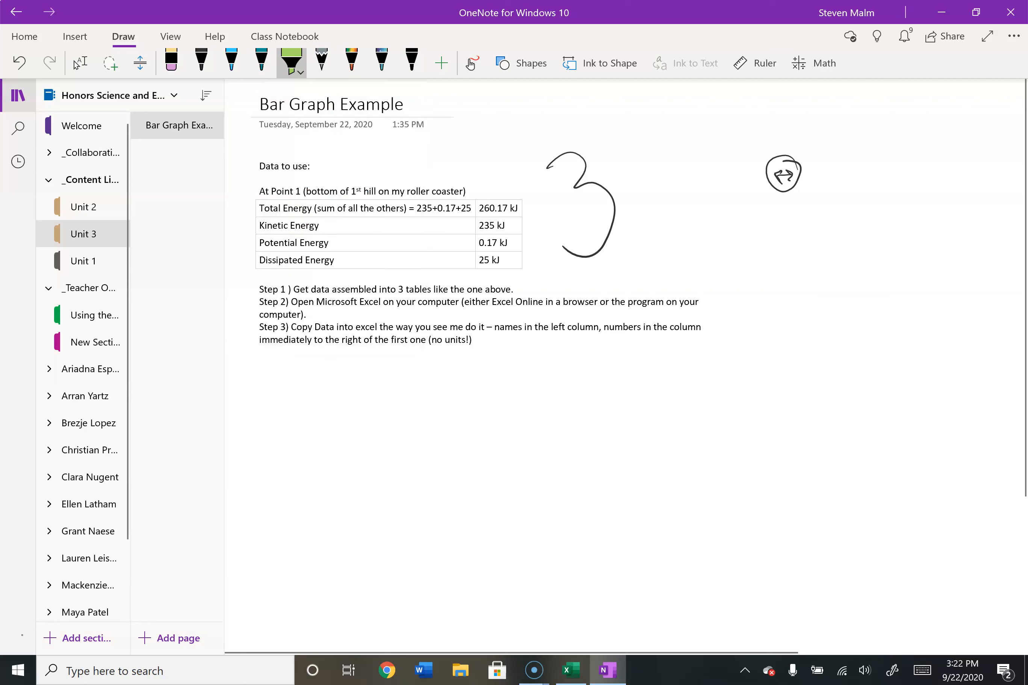
mouse_move(790, 157)
left_mouse_down()
mouse_move(777, 186)
mouse_move(769, 161)
left_mouse_up()
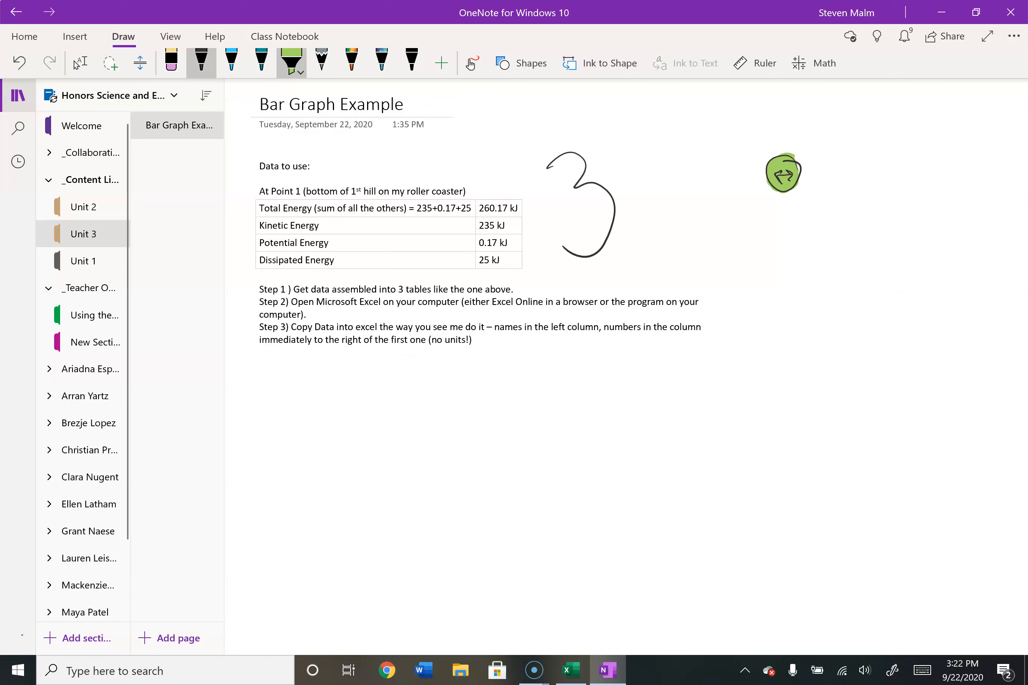
Step: Sketch a looping roller coaster track in black pen below the green circle, and mark the bottom of its first hill with an arrow
left_click(201, 63)
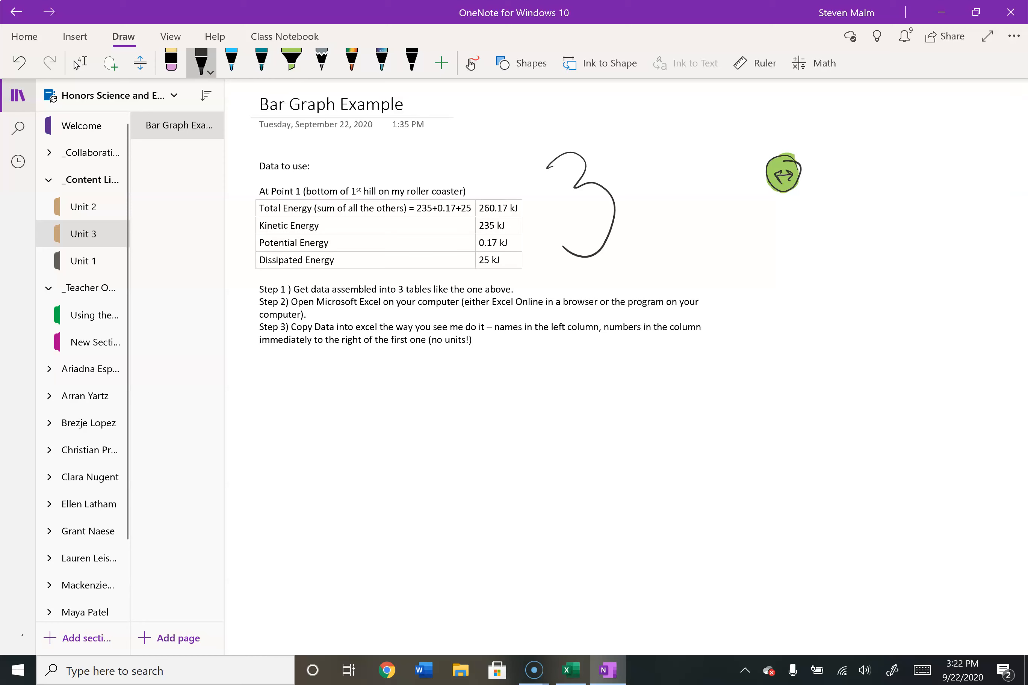
mouse_move(729, 270)
left_mouse_down()
mouse_move(732, 261)
mouse_move(790, 280)
mouse_move(832, 236)
mouse_move(845, 263)
mouse_move(885, 190)
mouse_move(937, 305)
mouse_move(923, 296)
left_mouse_up()
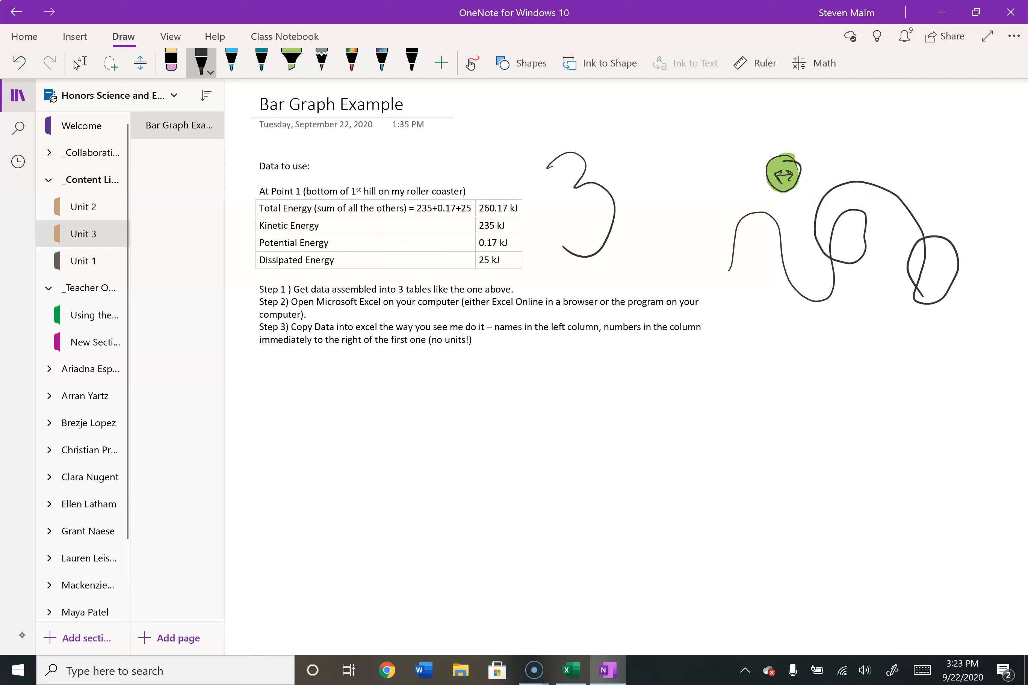
left_click_drag(812, 289, 816, 320)
left_click_drag(791, 197, 809, 283)
mouse_move(800, 268)
left_mouse_down()
mouse_move(810, 284)
mouse_move(815, 273)
left_mouse_up()
Step: Handwrite the labels DE, KE and PE in a row above the roller coaster sketch
mouse_move(744, 104)
left_mouse_down()
mouse_move(759, 99)
mouse_move(748, 131)
left_mouse_up()
left_click_drag(765, 110, 770, 128)
mouse_move(769, 127)
left_mouse_down()
mouse_move(833, 127)
mouse_move(844, 101)
mouse_move(844, 126)
left_mouse_up()
mouse_move(852, 103)
left_mouse_down()
mouse_move(848, 123)
mouse_move(861, 97)
left_mouse_up()
mouse_move(850, 111)
left_mouse_down()
mouse_move(899, 90)
mouse_move(905, 117)
left_mouse_up()
mouse_move(918, 122)
left_mouse_down()
mouse_move(929, 94)
mouse_move(931, 120)
left_mouse_up()
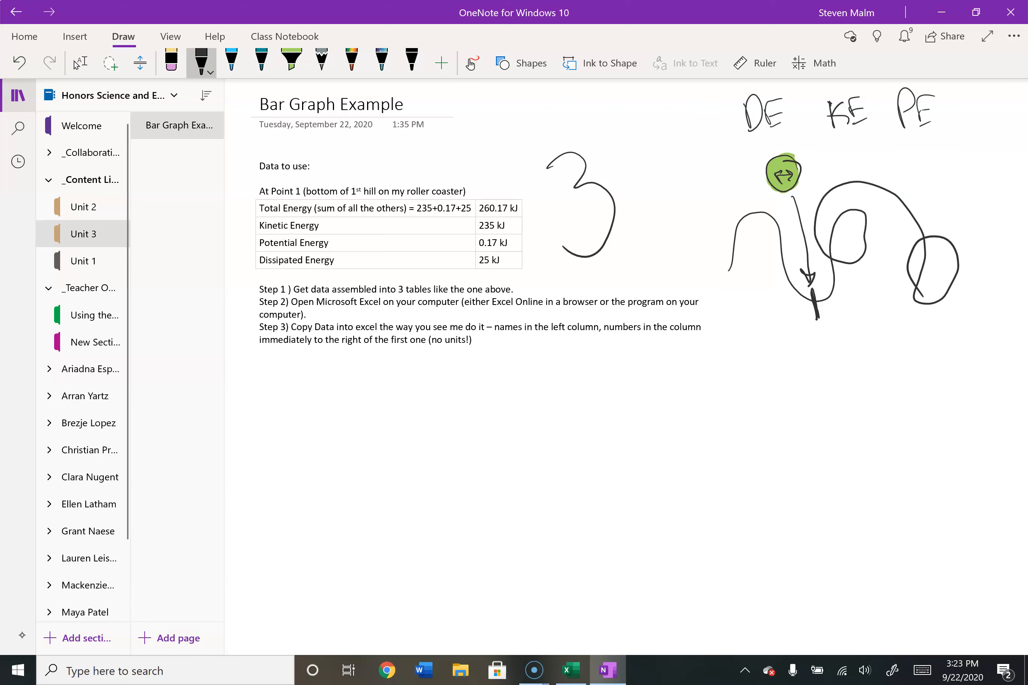
Step: Bring up the blank Excel workbook and arrange it side by side with a restored OneNote window, both extending down to the taskbar
left_click(570, 671)
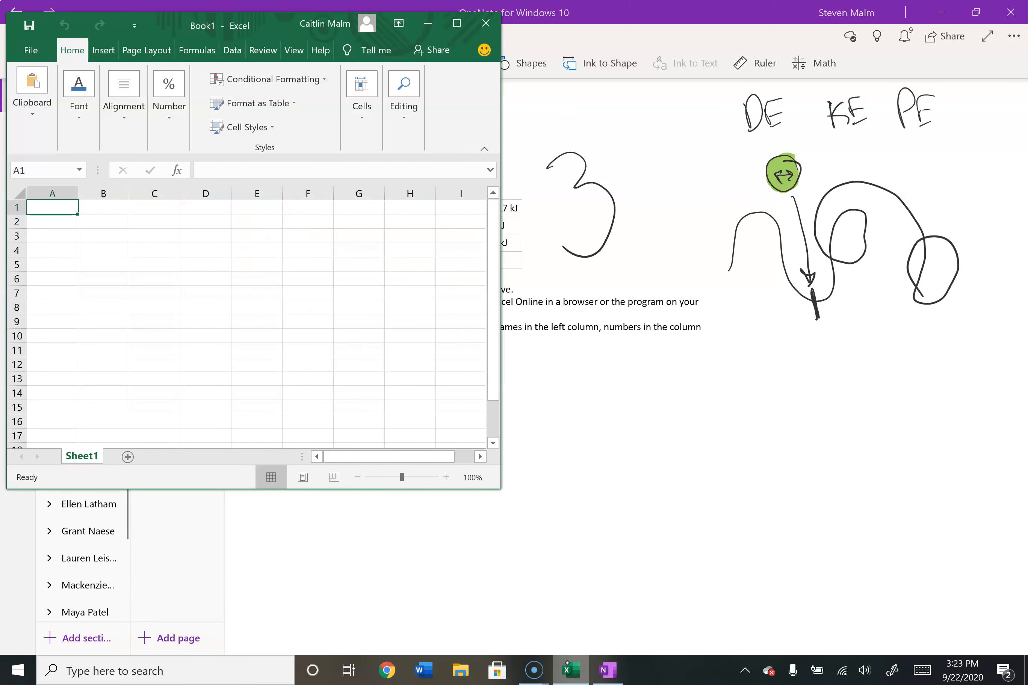
left_click_drag(219, 489, 225, 668)
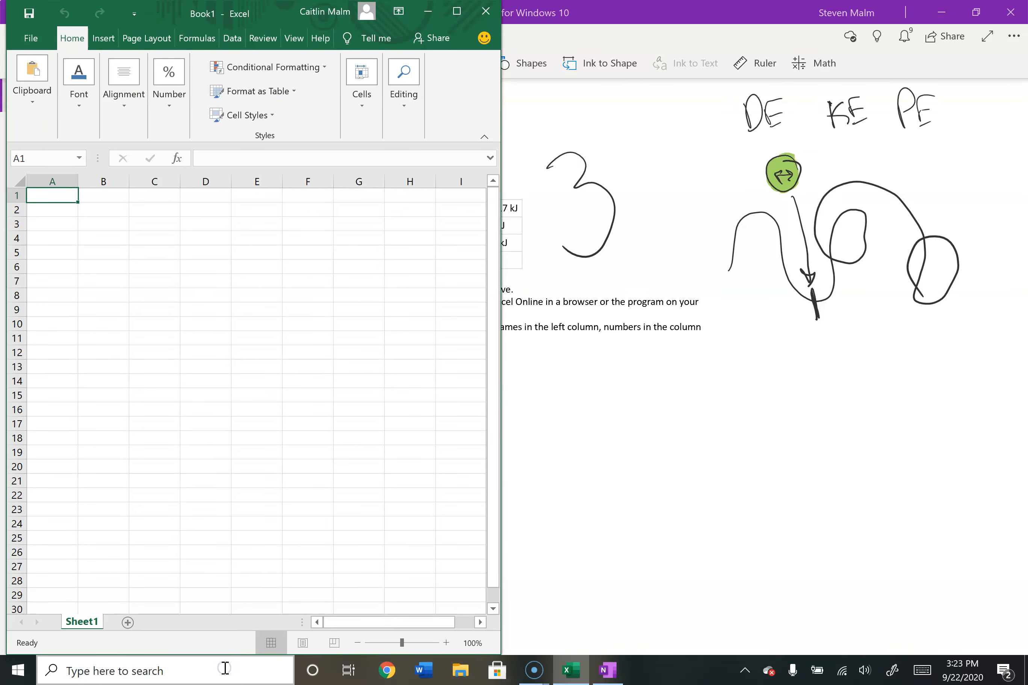
key("alt+Tab")
left_click(976, 12)
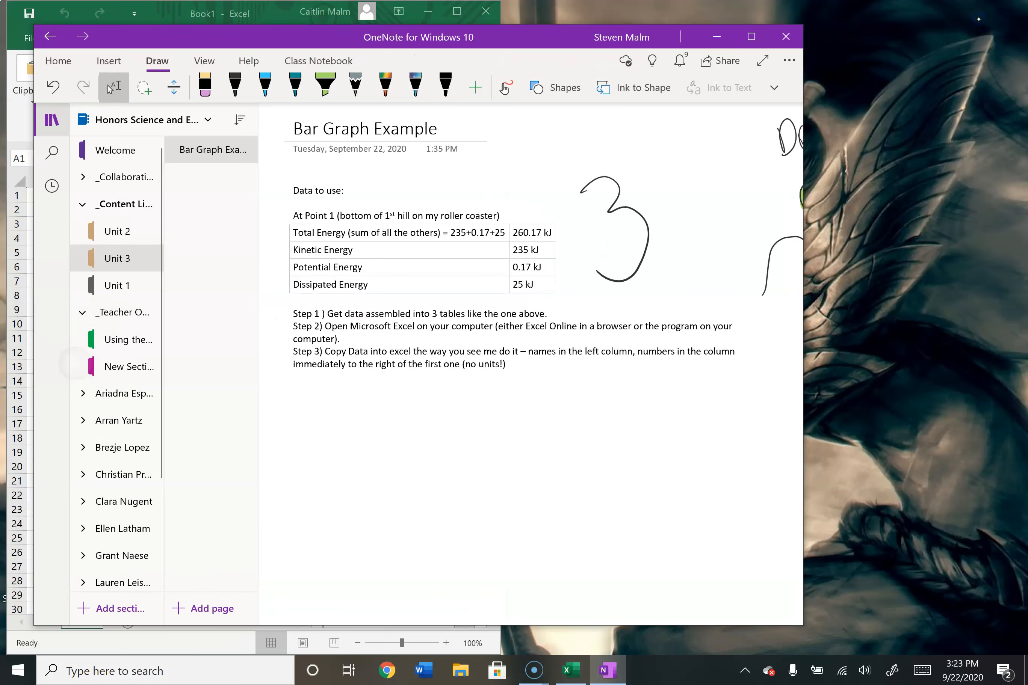
left_click_drag(524, 42, 734, 17)
left_click_drag(938, 602, 949, 660)
left_click_drag(242, 448, 416, 454)
Step: Hide OneNote's notebook navigation and narrow its window so it no longer overlaps the Excel workbook
left_click(725, 35)
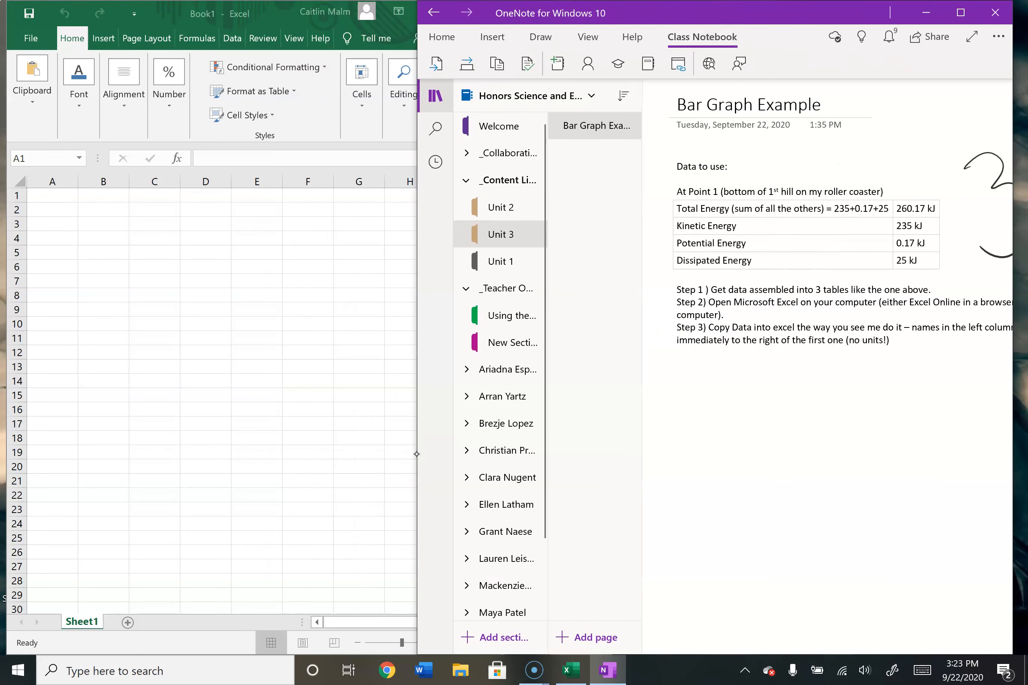
left_click(588, 37)
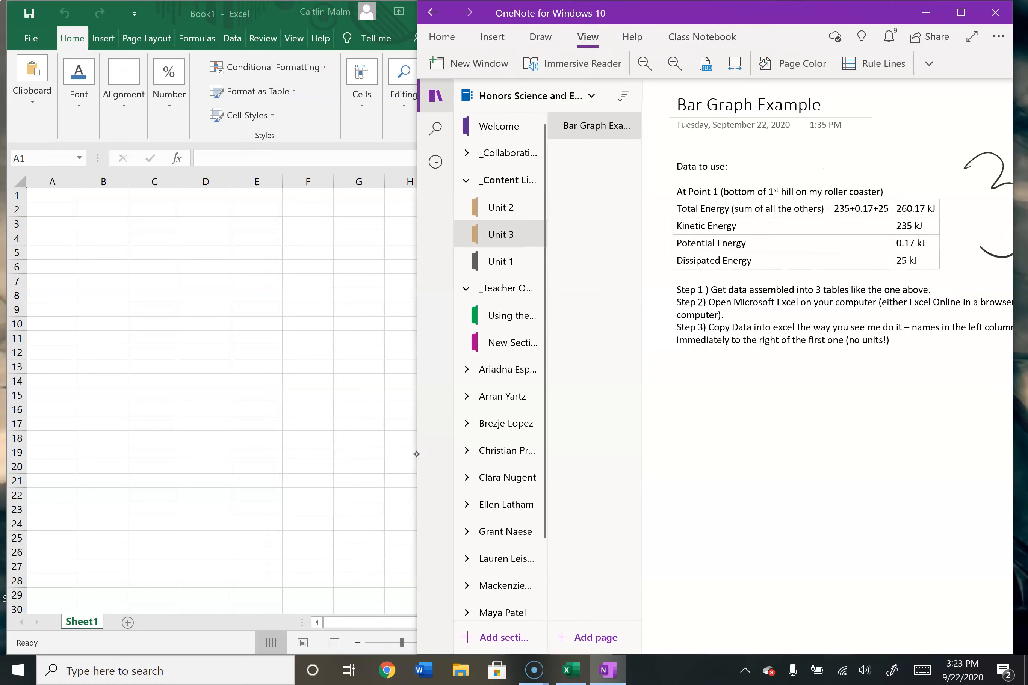
left_click(475, 63)
left_click(613, 14)
left_click(435, 96)
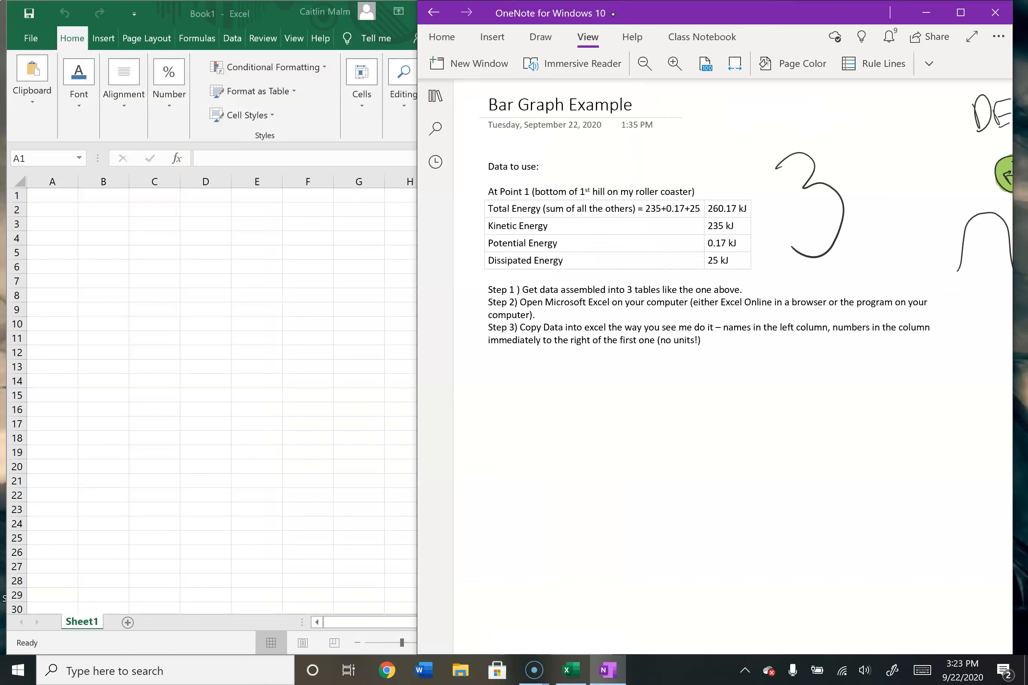
left_click_drag(415, 283, 501, 294)
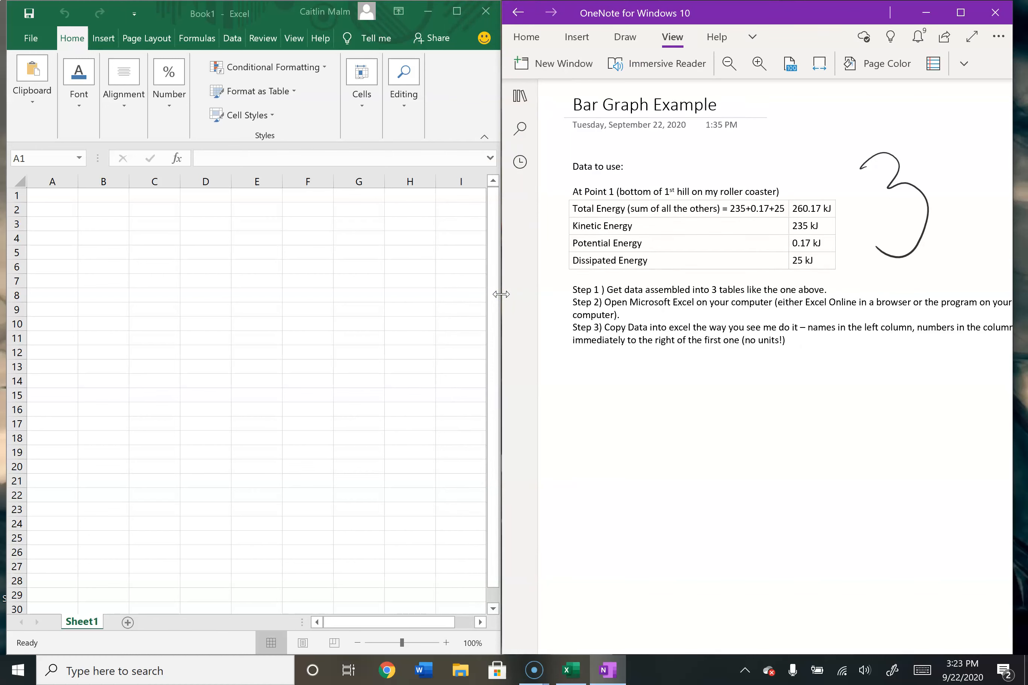
Step: Enter the label "Total Energy" in cell A1 of the Excel sheet
left_click(51, 195)
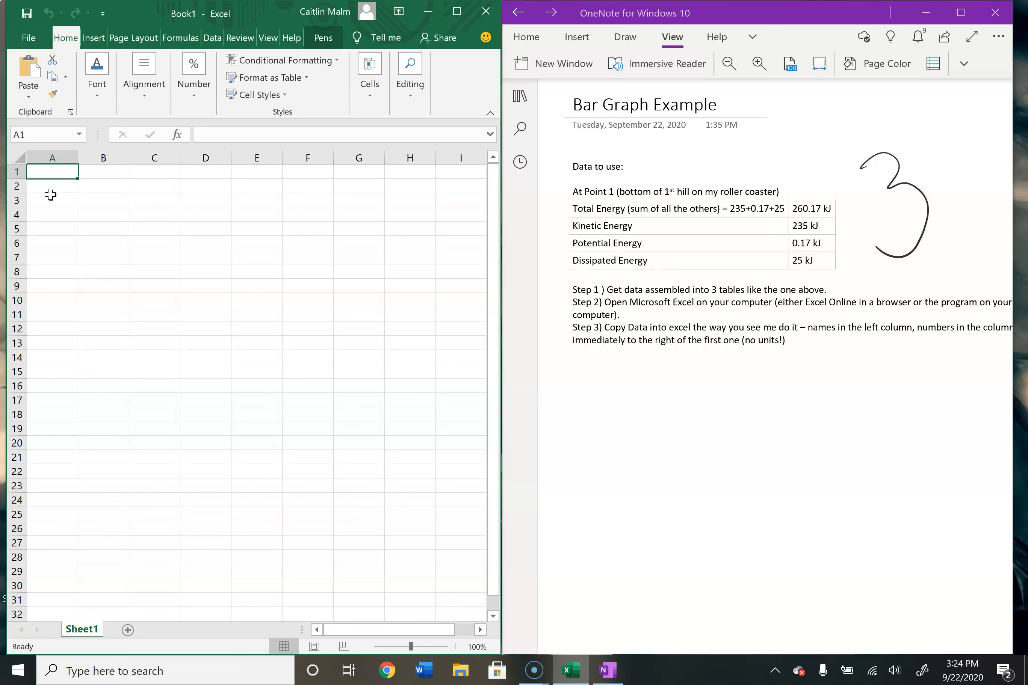
type("Total Val")
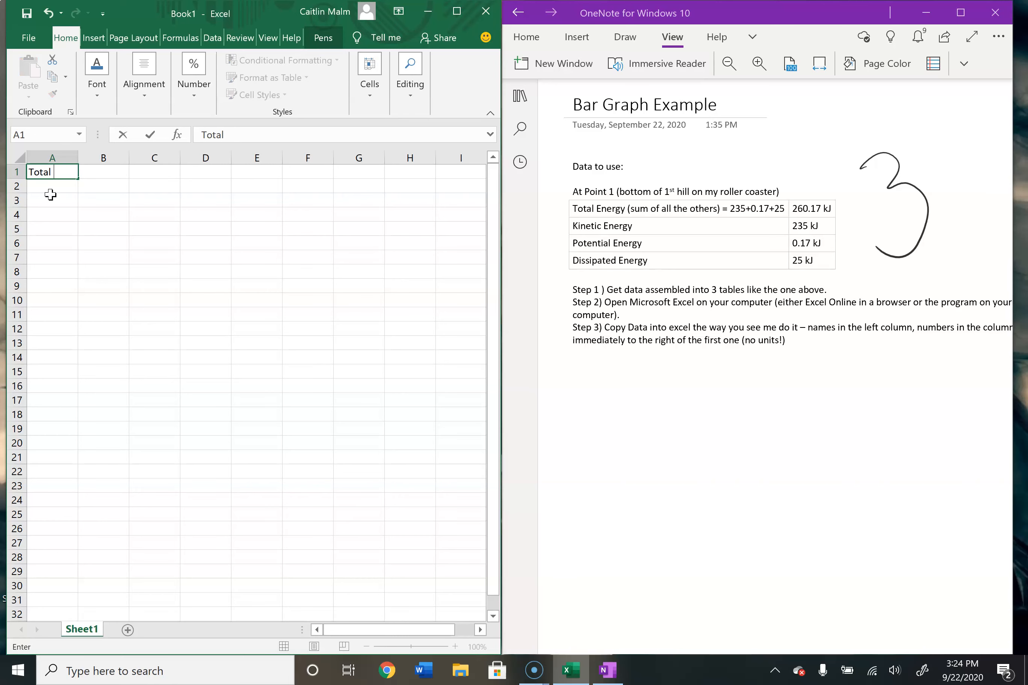
key("BackSpace")
key("BackSpace")
key("BackSpace")
type("Energy")
key("Return")
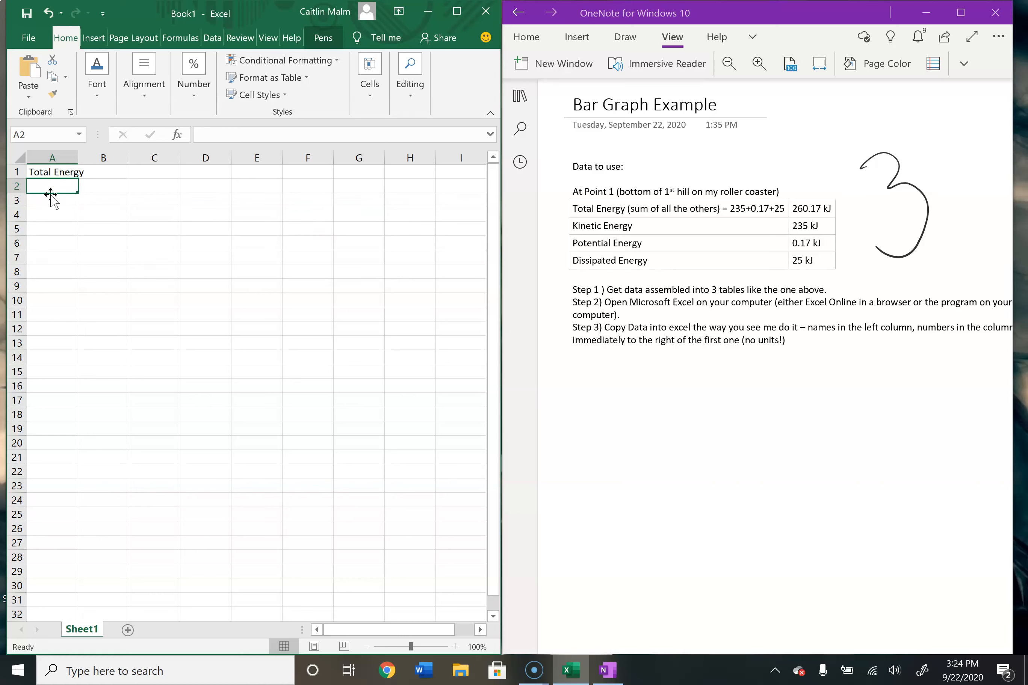
Step: Enter "Kinetic Energy", "Potential Energy" and "Dissipated Energy" in cells A2 to A4, and fit column A to its text
type("Kinetic")
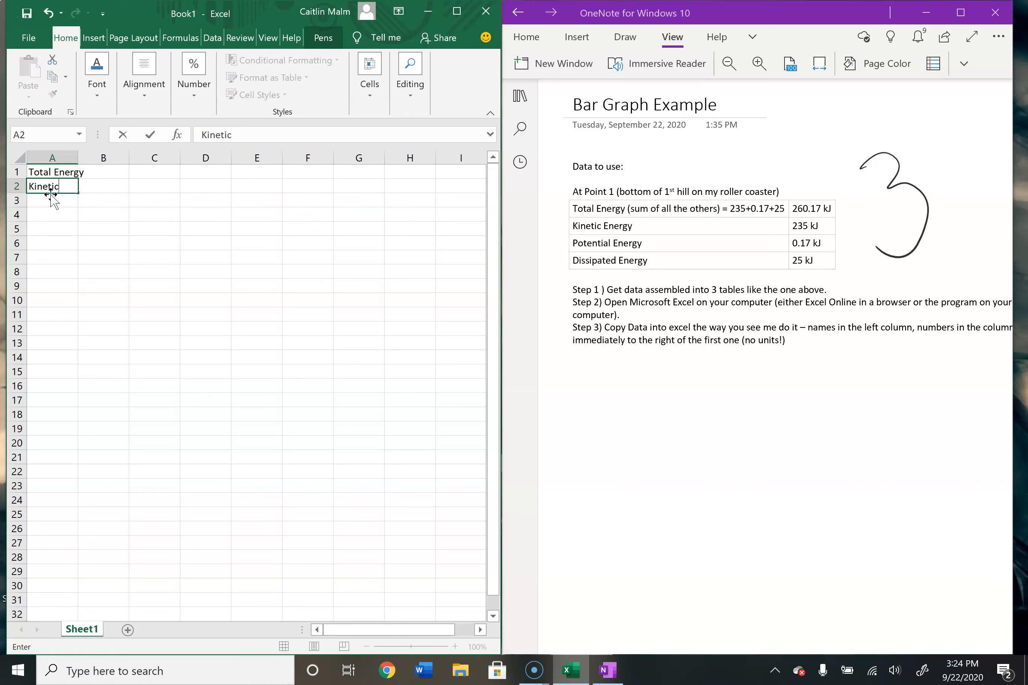
type(" Energy")
key("Return")
type("Poten")
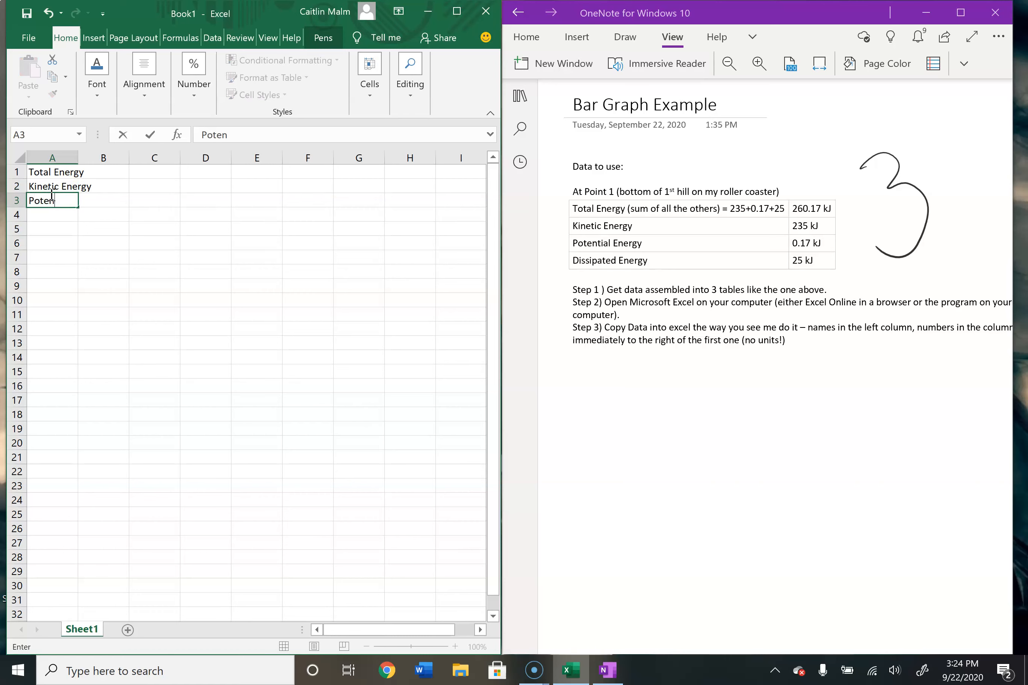
type("tial Energy")
key("Return")
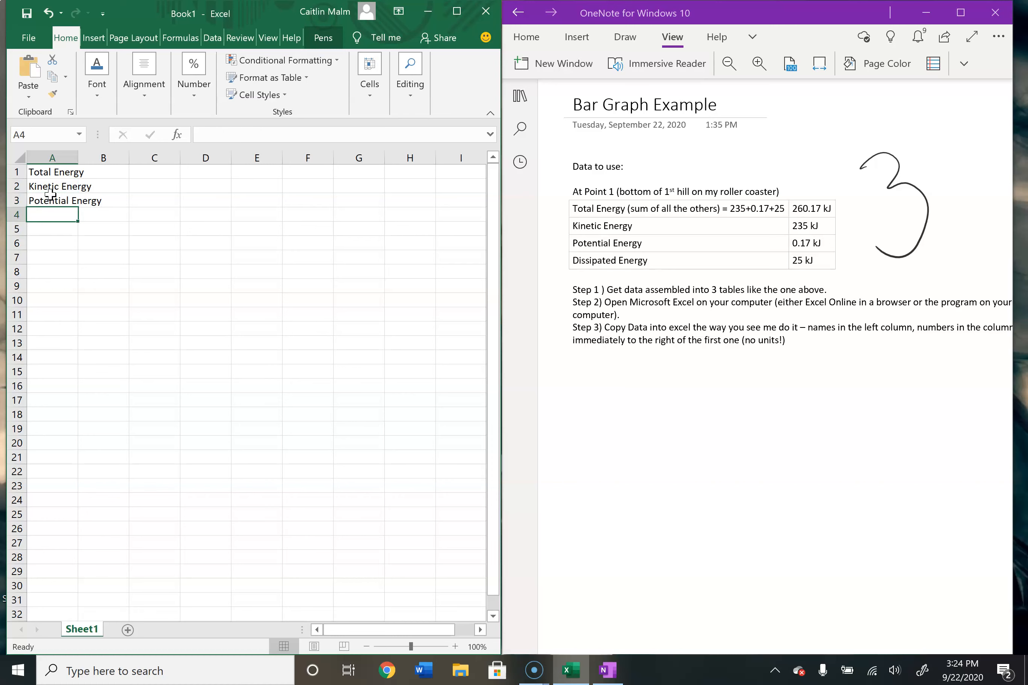
type("Dissipa")
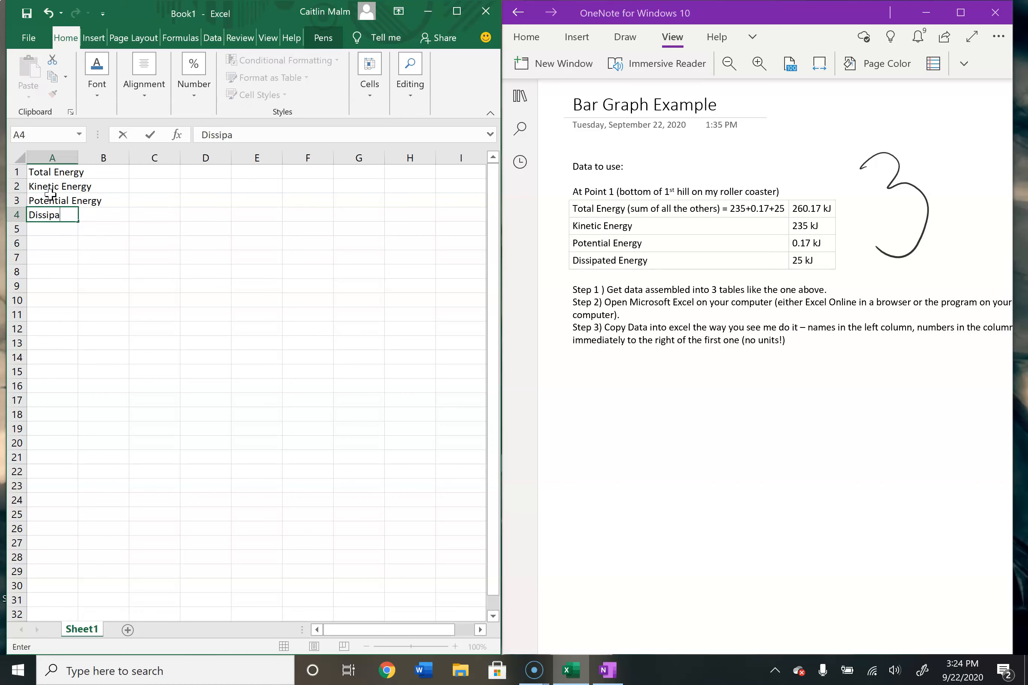
type("ted Energy")
key("Return")
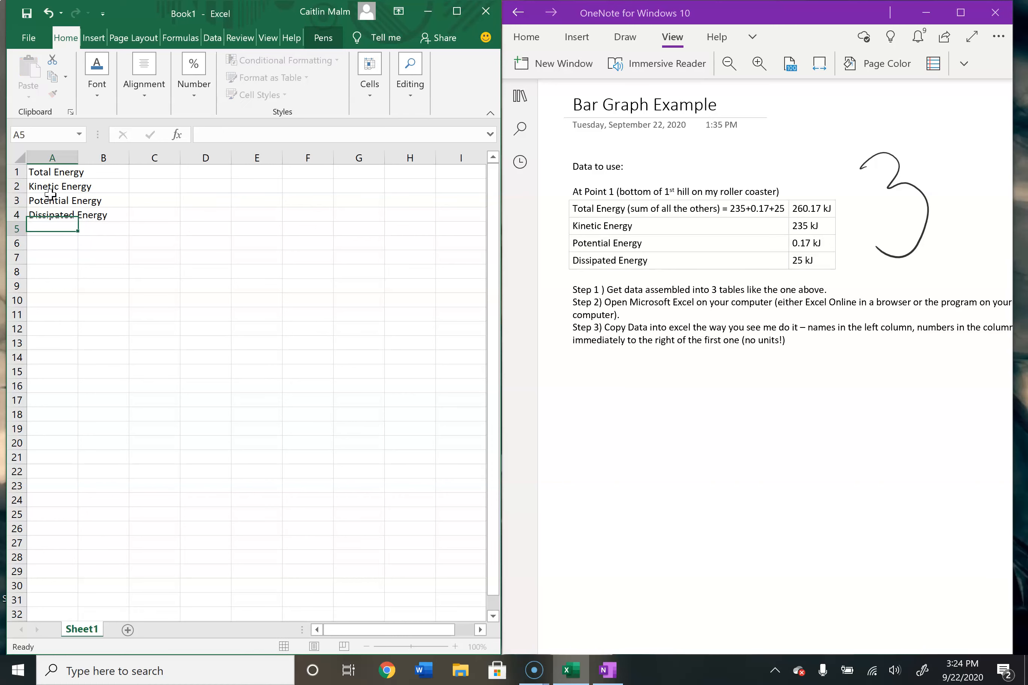
key("Right")
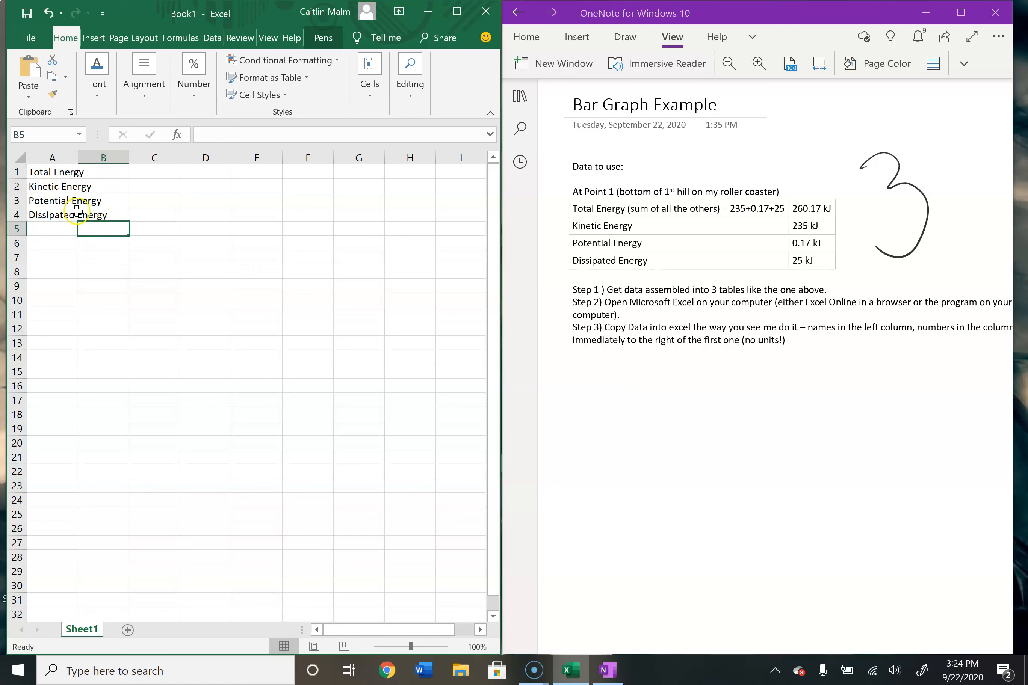
double_click(76, 154)
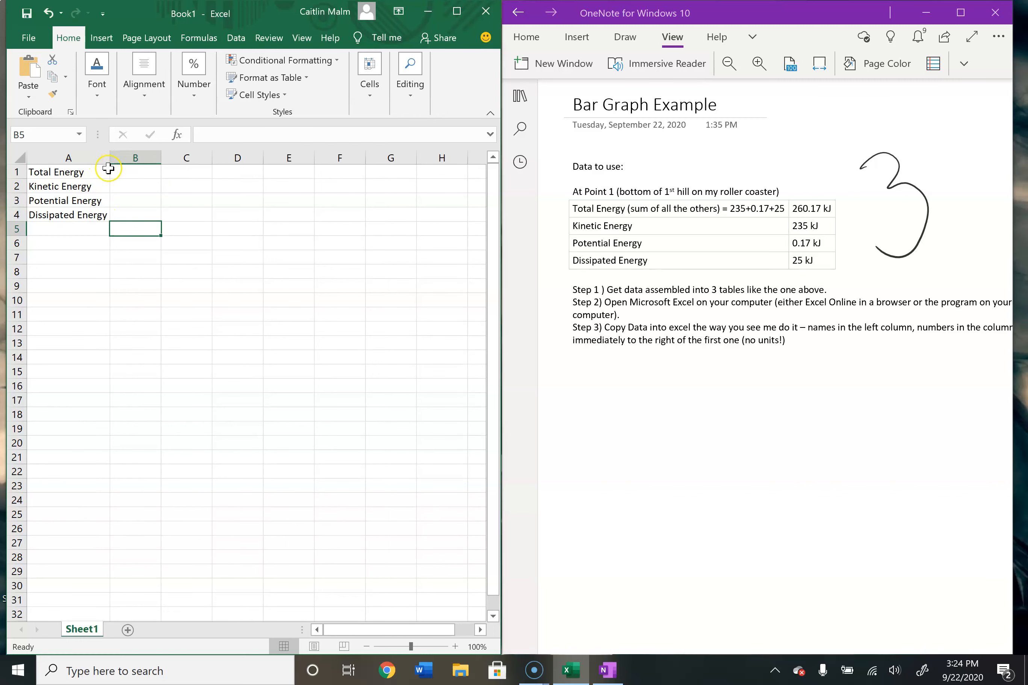
Step: Enter the total energy value 260.17 in cell B1 without units
left_click(135, 172)
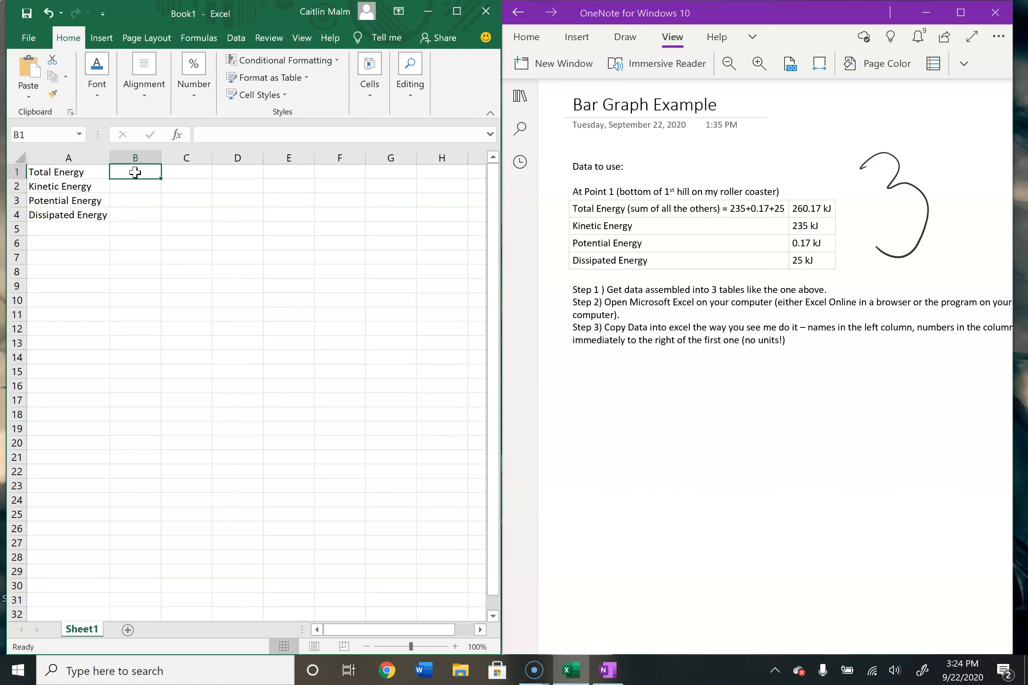
type("260.17")
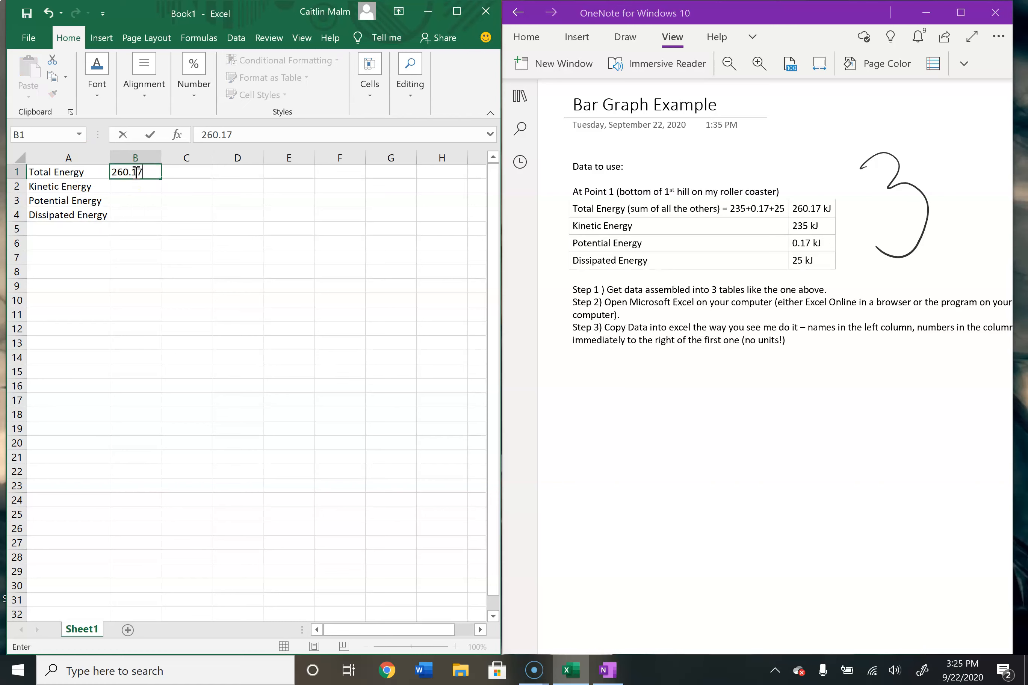
key("Return")
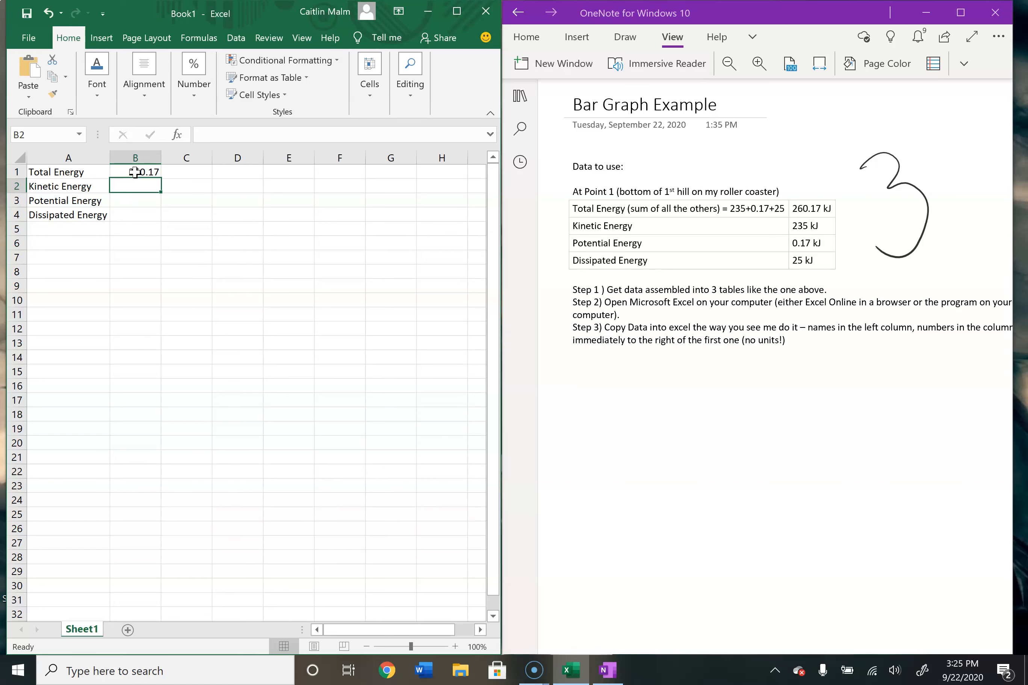
left_click(135, 172)
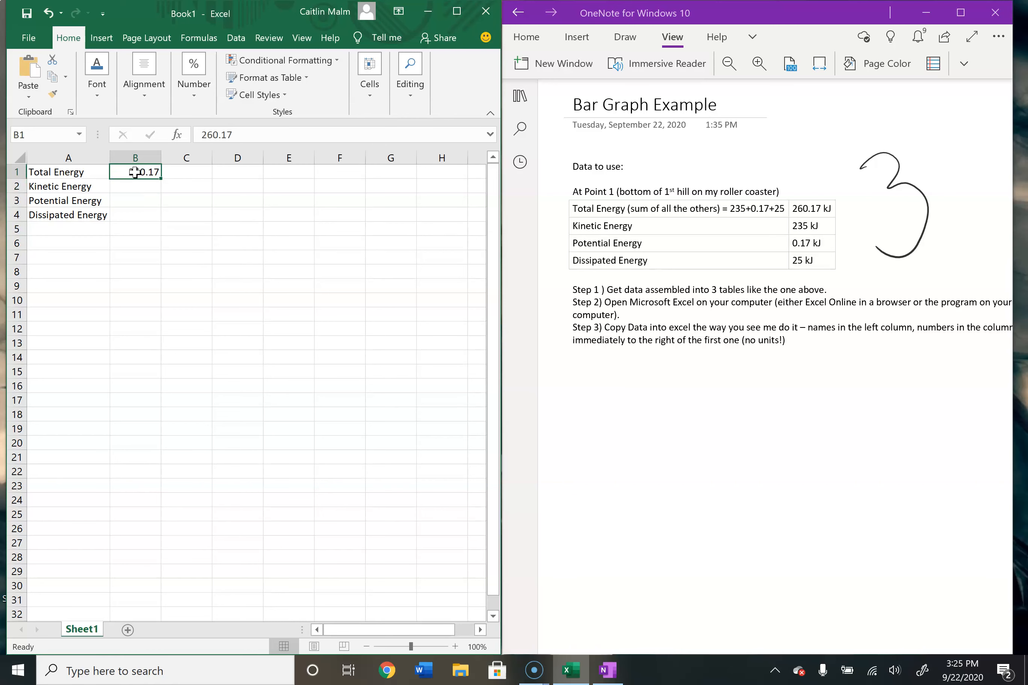
key("Return")
Step: Enter 235, 0.17 and 25 in cells B2 to B4 as the kinetic, potential and dissipated energy values
type("235")
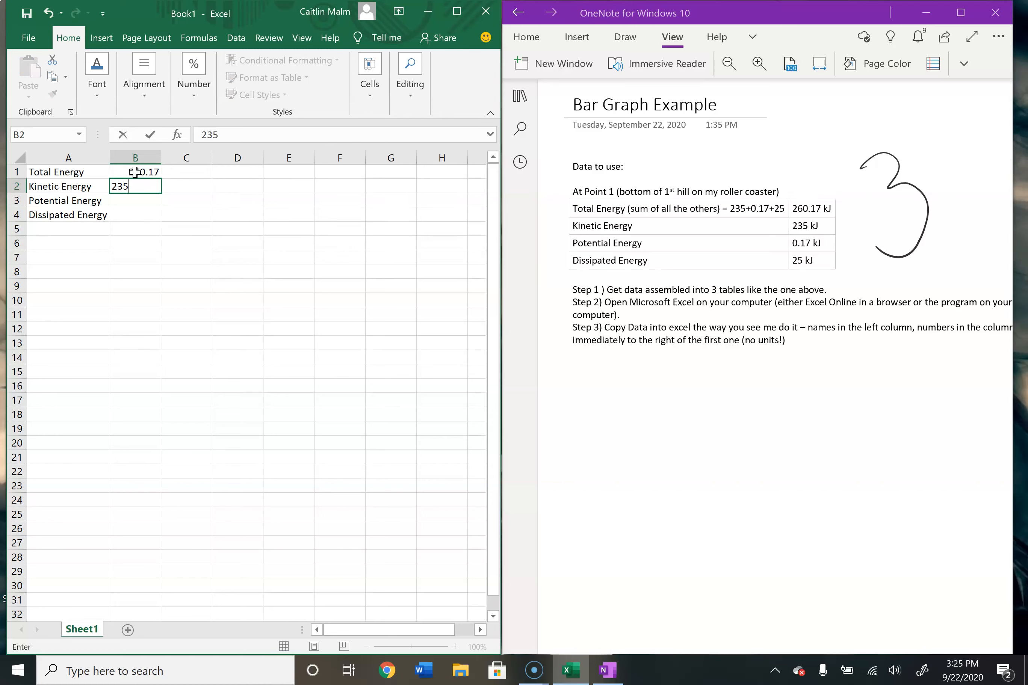
key("Return")
type("0.17")
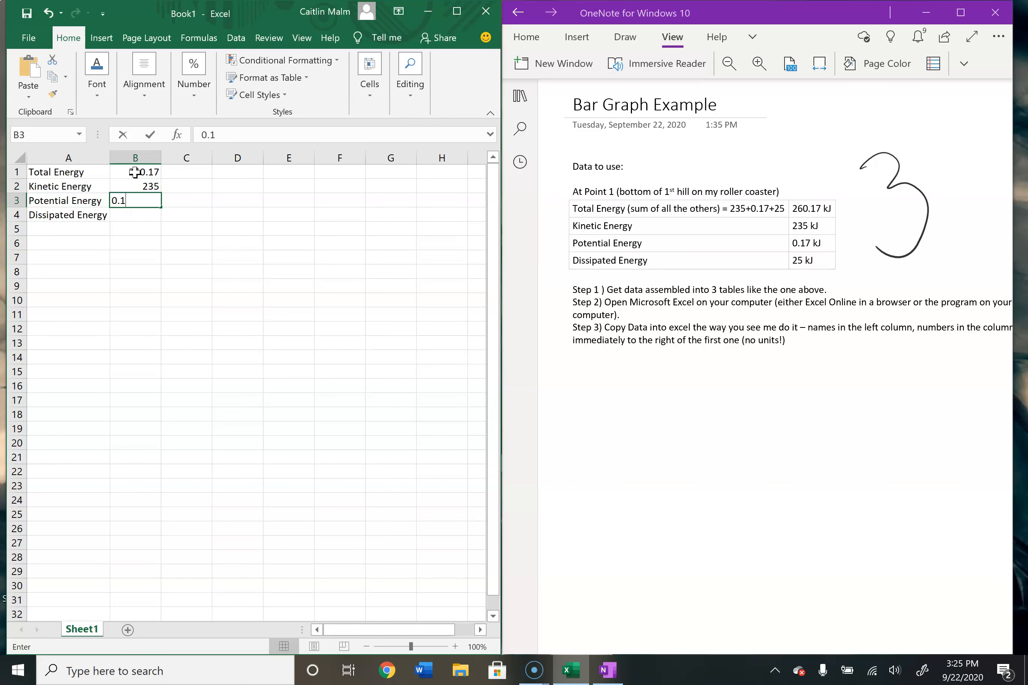
key("Return")
type("25")
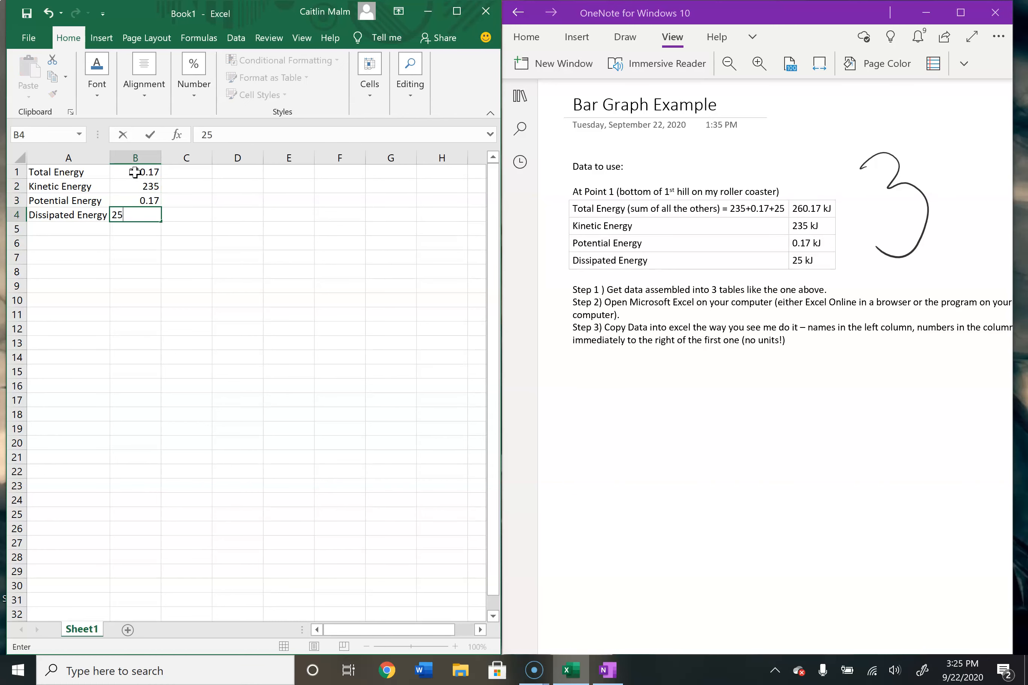
key("Return")
key("Tab")
key("Left")
key("Left")
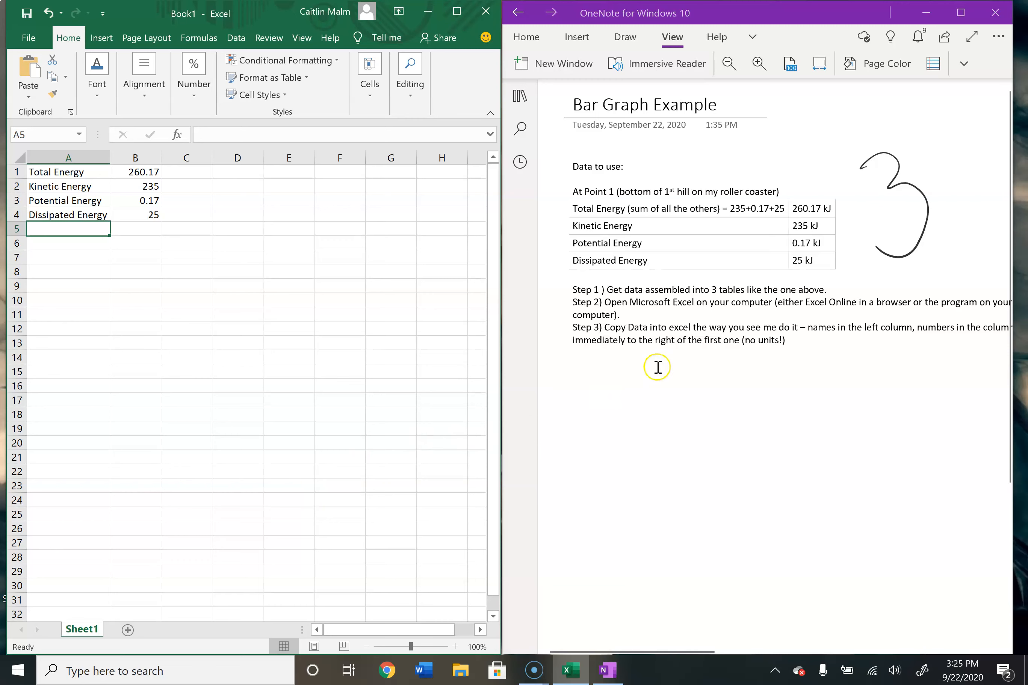
Step: Select the energy labels and values in cells A1 to B4 as the chart data
left_click(100, 37)
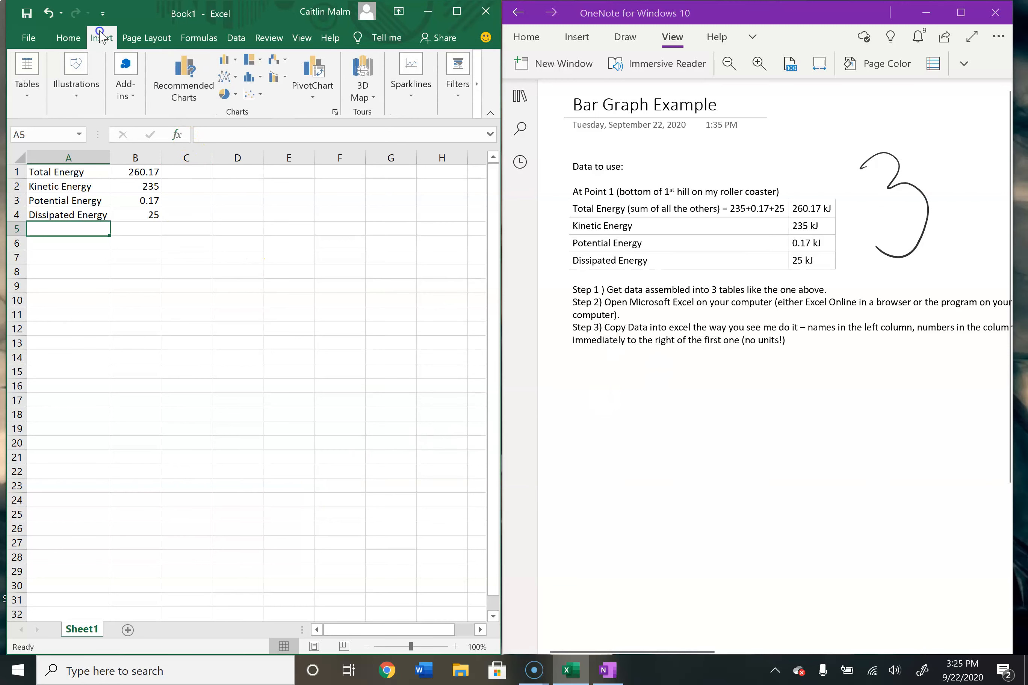
left_click(91, 172)
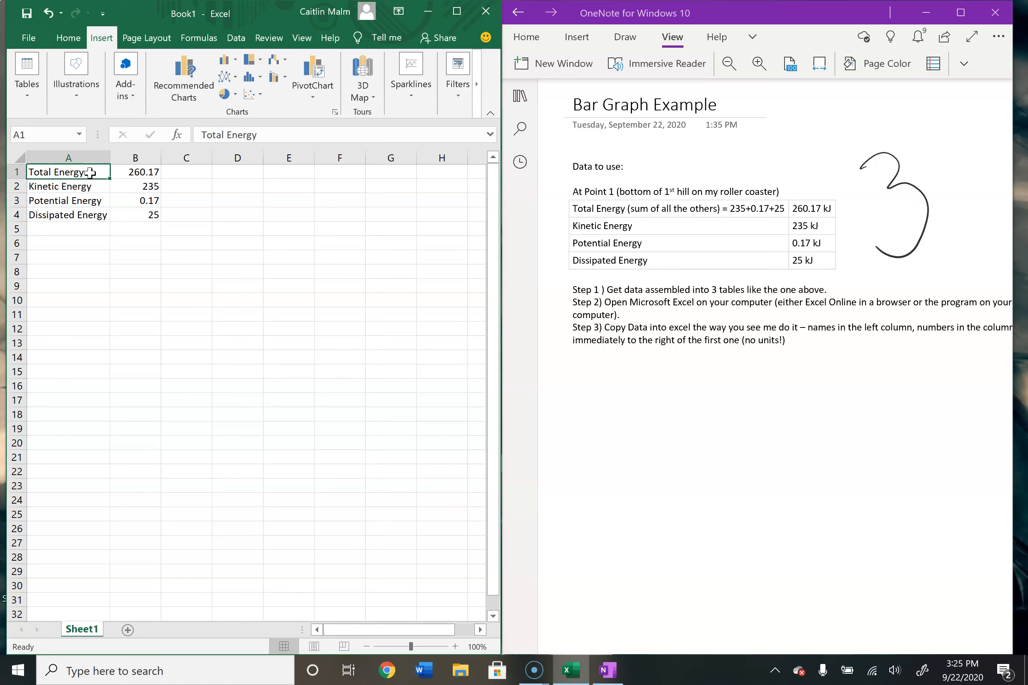
left_click(72, 171)
left_click_drag(71, 172, 127, 215)
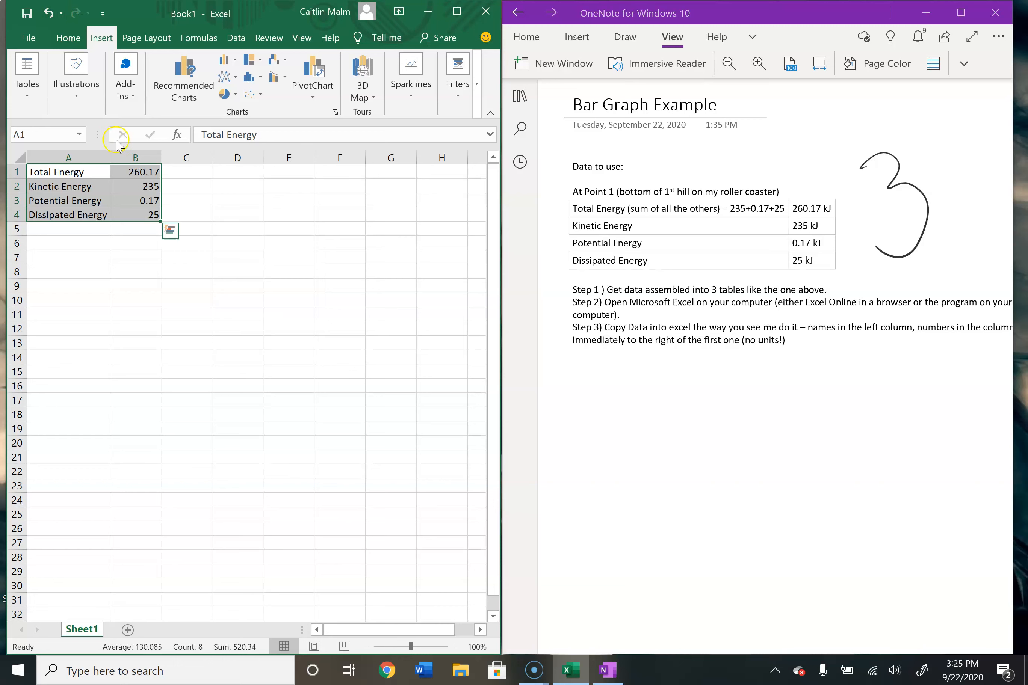
left_click(236, 61)
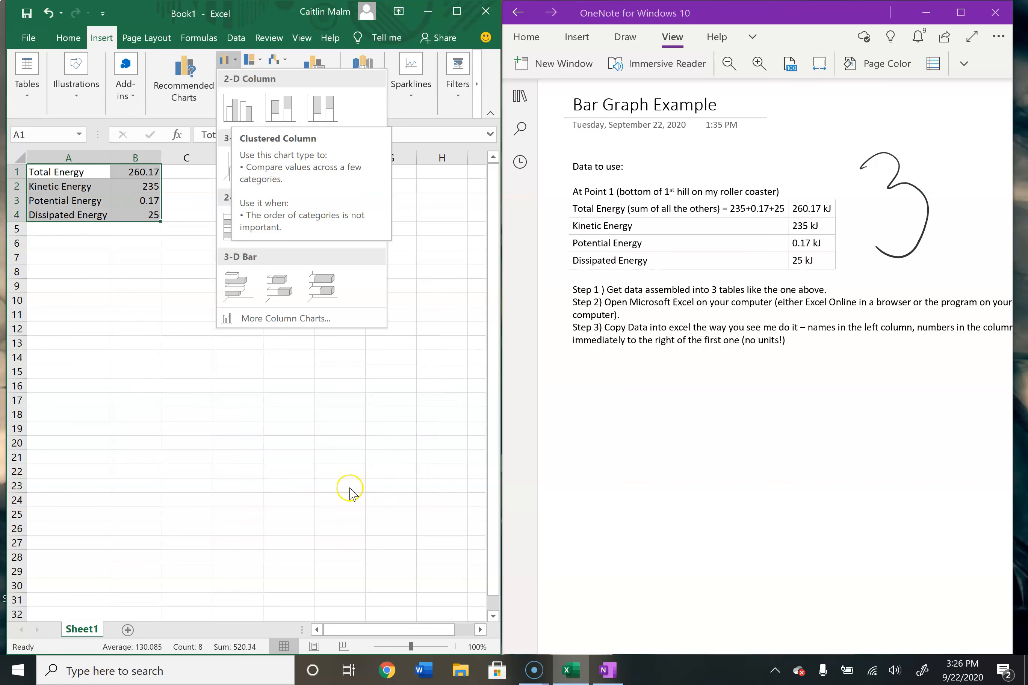
left_click(238, 110)
key("Delete")
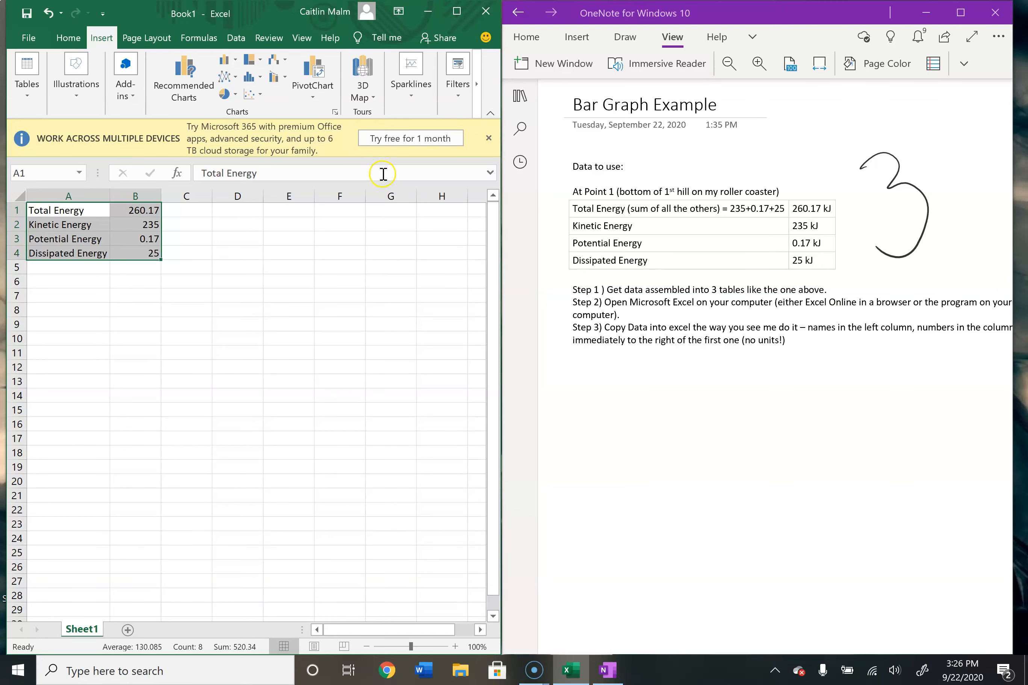
left_click(488, 138)
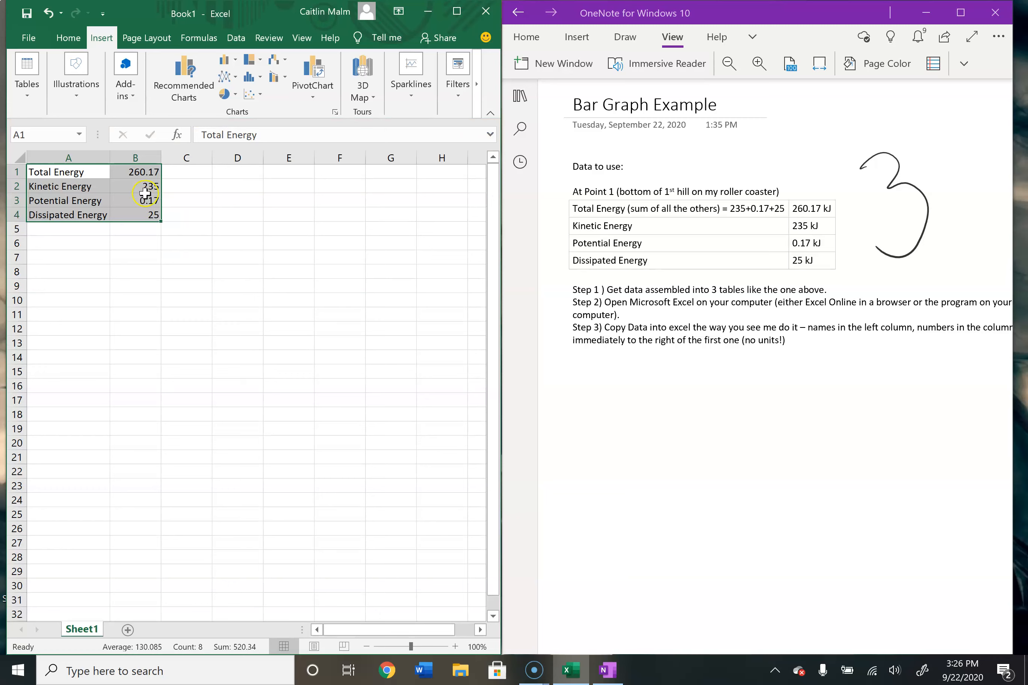
Step: Insert a 2-D clustered column chart of cells A1 to B4, and move it up beside the data in the maximized Excel window
left_click(226, 60)
left_click(242, 107)
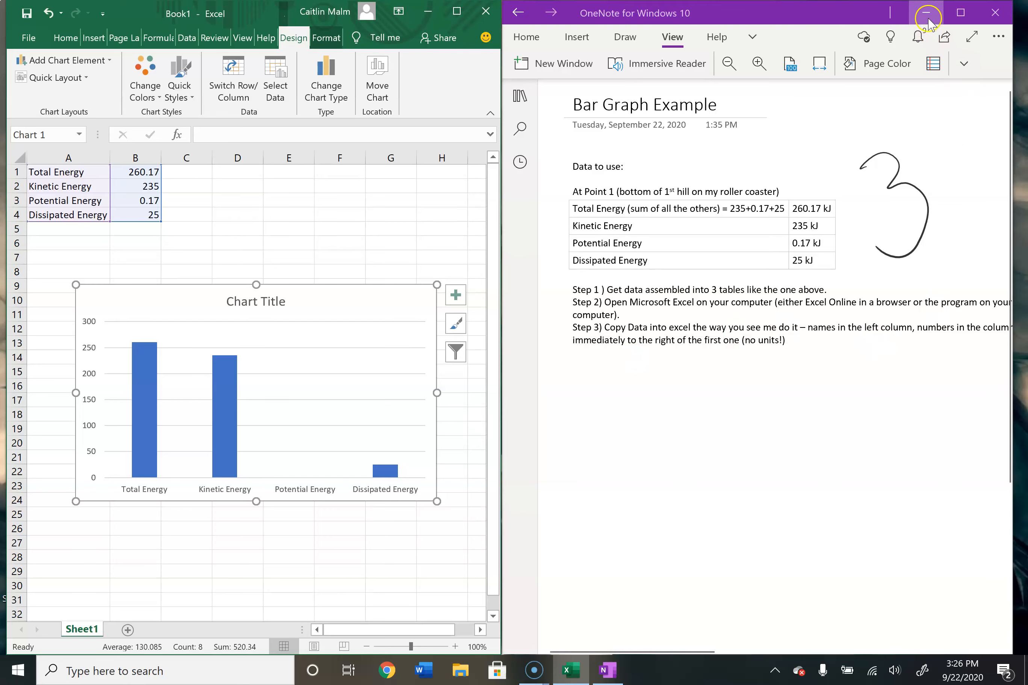
left_click(457, 11)
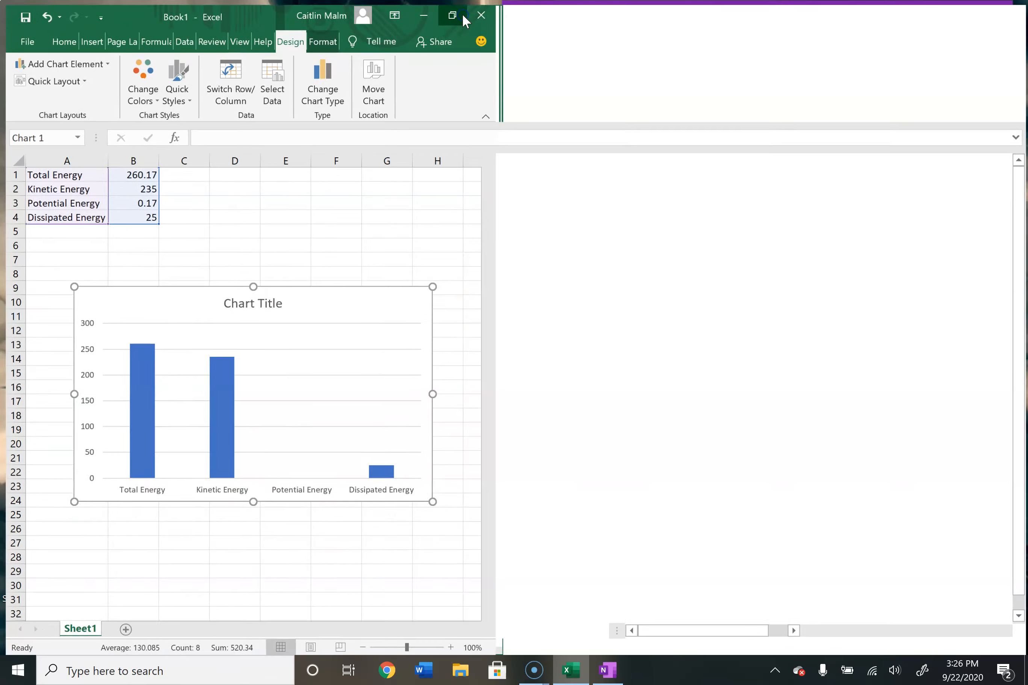
left_click_drag(349, 293, 569, 221)
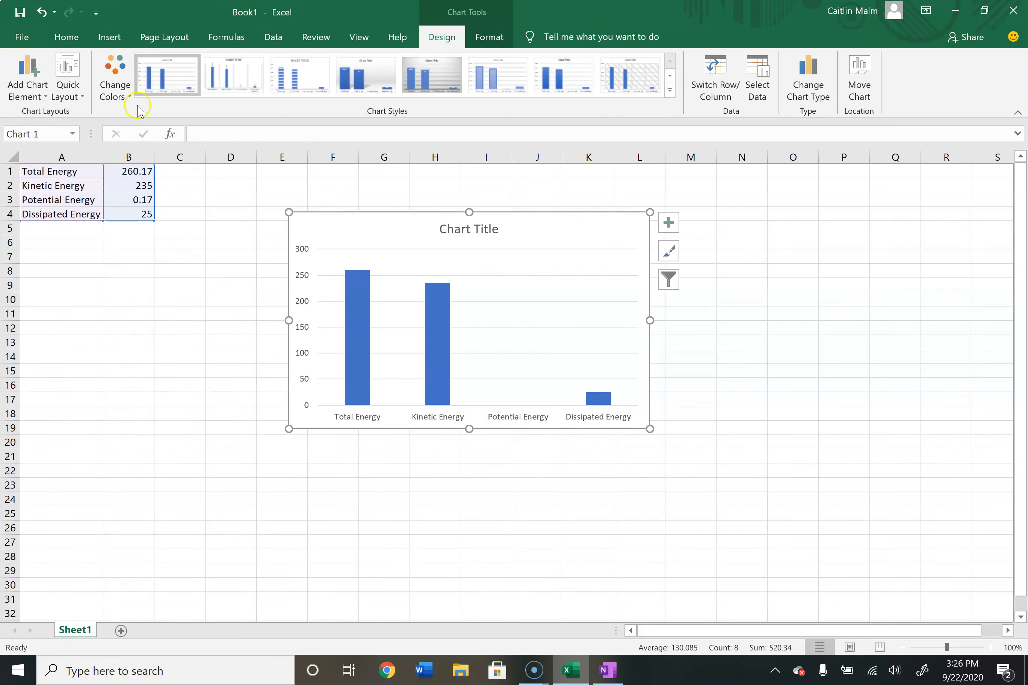
Step: Change the chart title to "Energy Bar Chart for Point 1 (Bottom of 1st Hill)"
left_click(455, 232)
triple_click(455, 233)
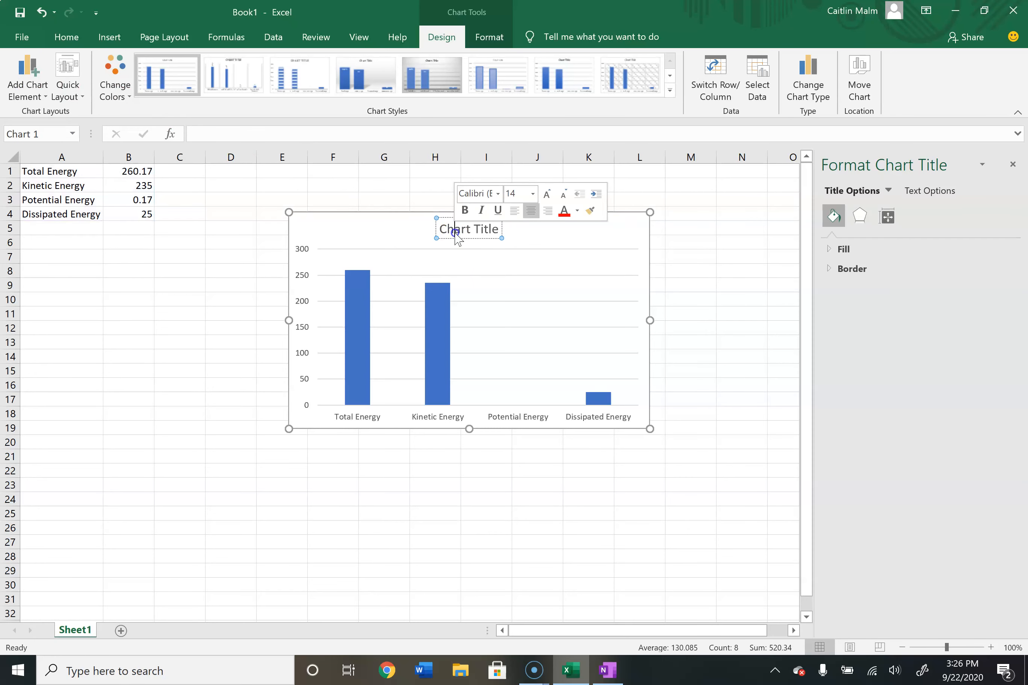
key("BackSpace")
type("Energy Bar Ch")
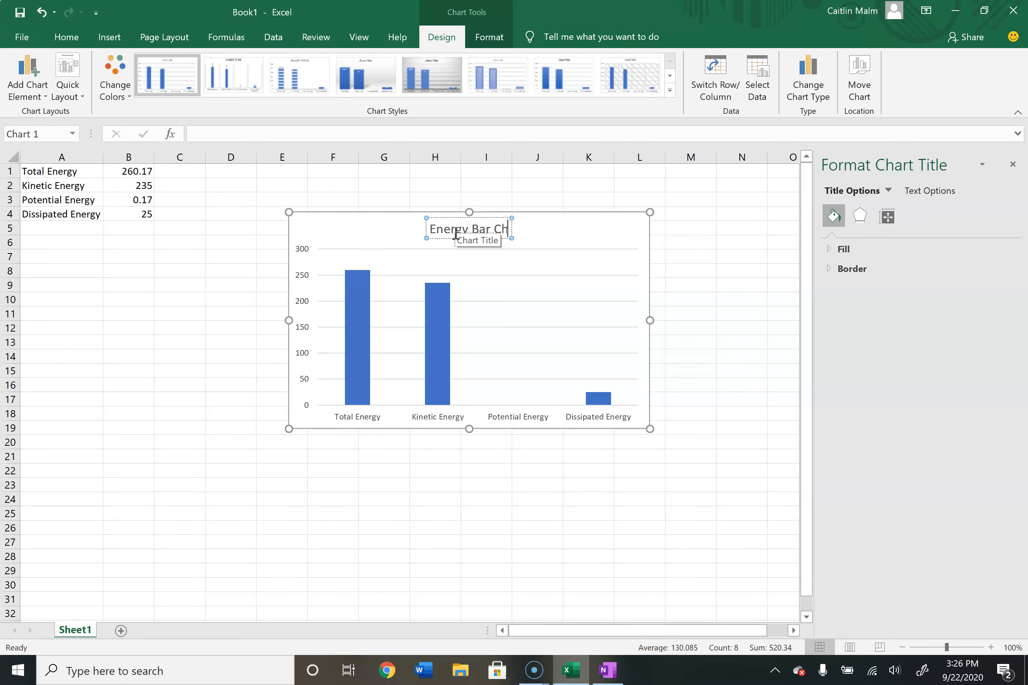
type("art for Point 1 A")
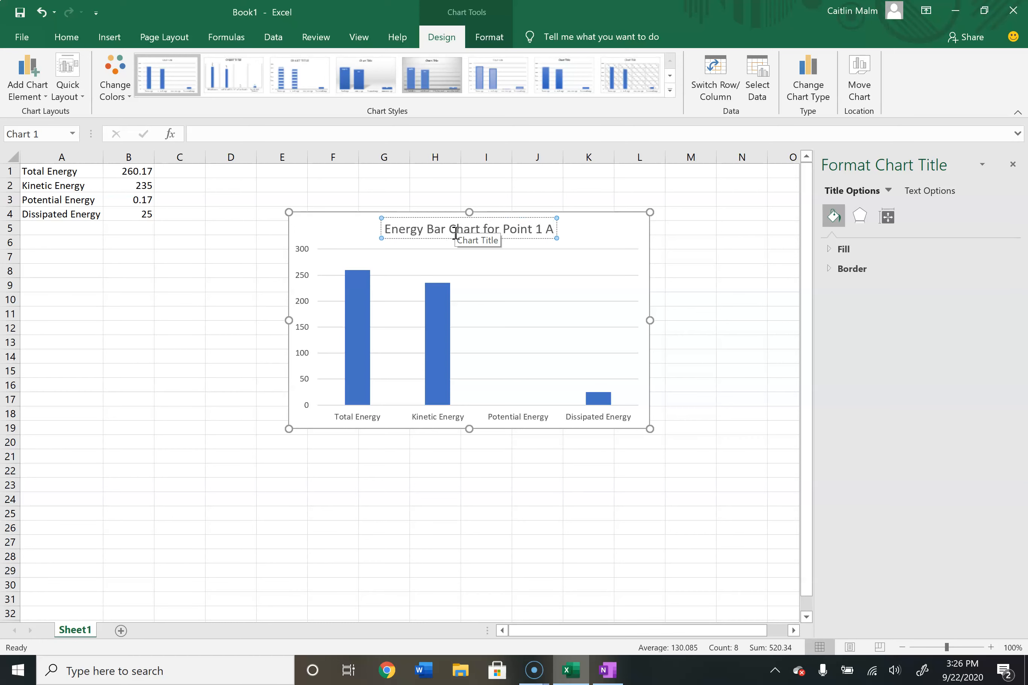
key("BackSpace")
type("(Bottom o")
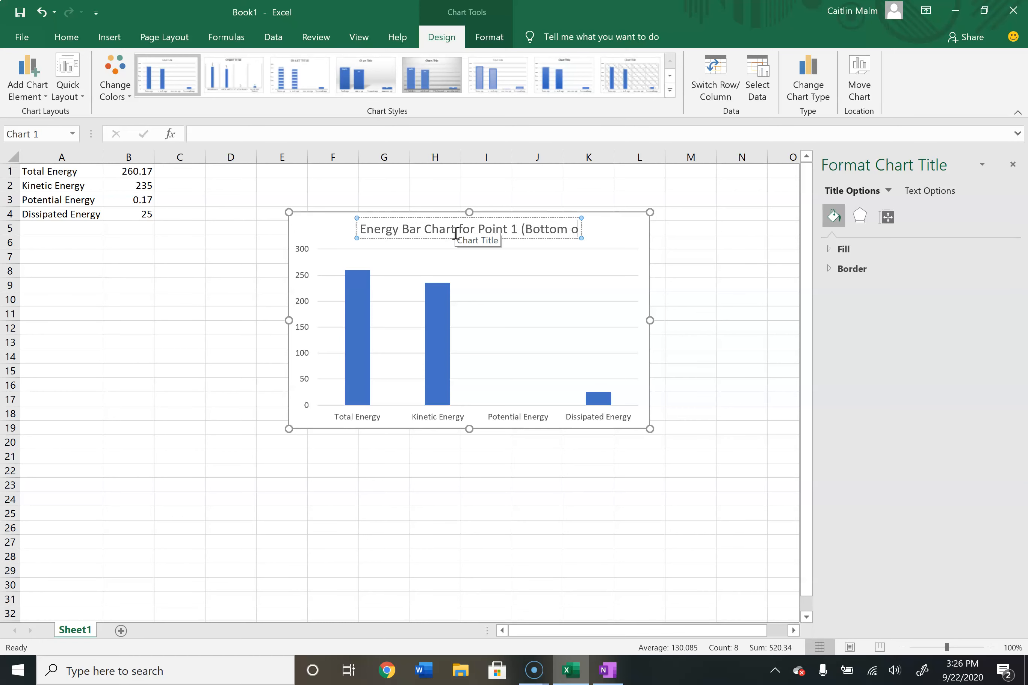
type("f 1st Hill)")
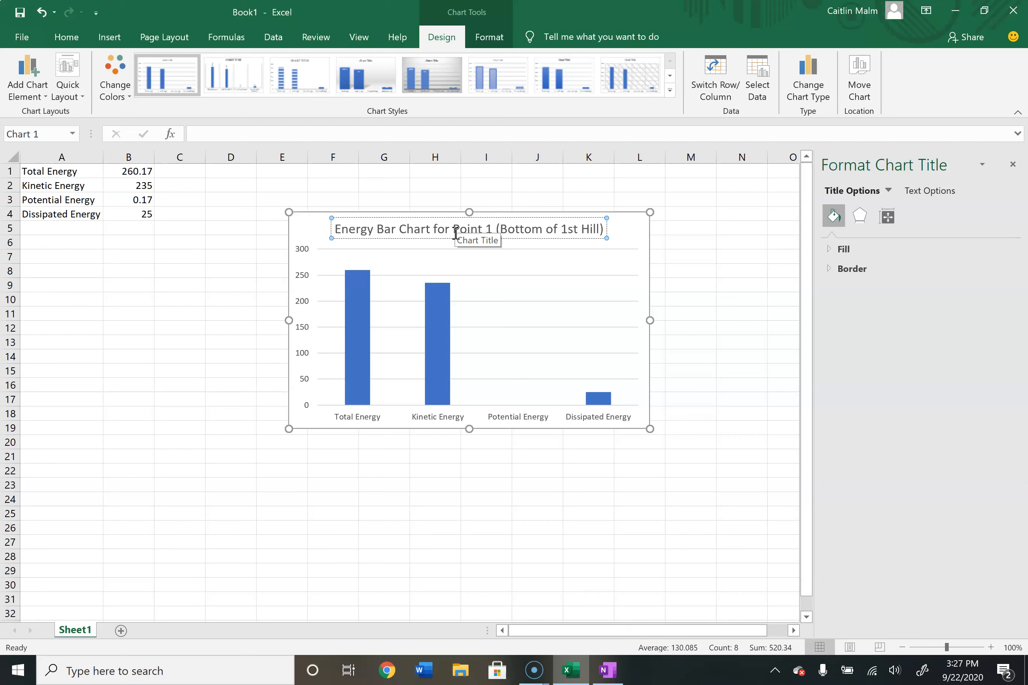
left_click(631, 239)
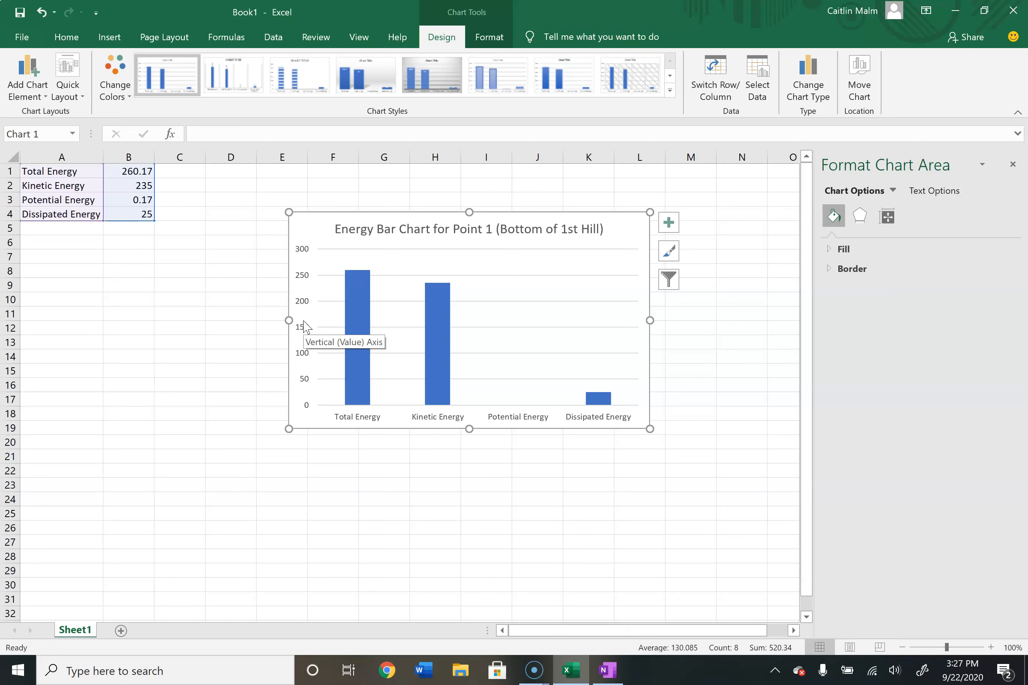
Step: Add primary horizontal and primary vertical axis titles to the energy chart
left_click(18, 88)
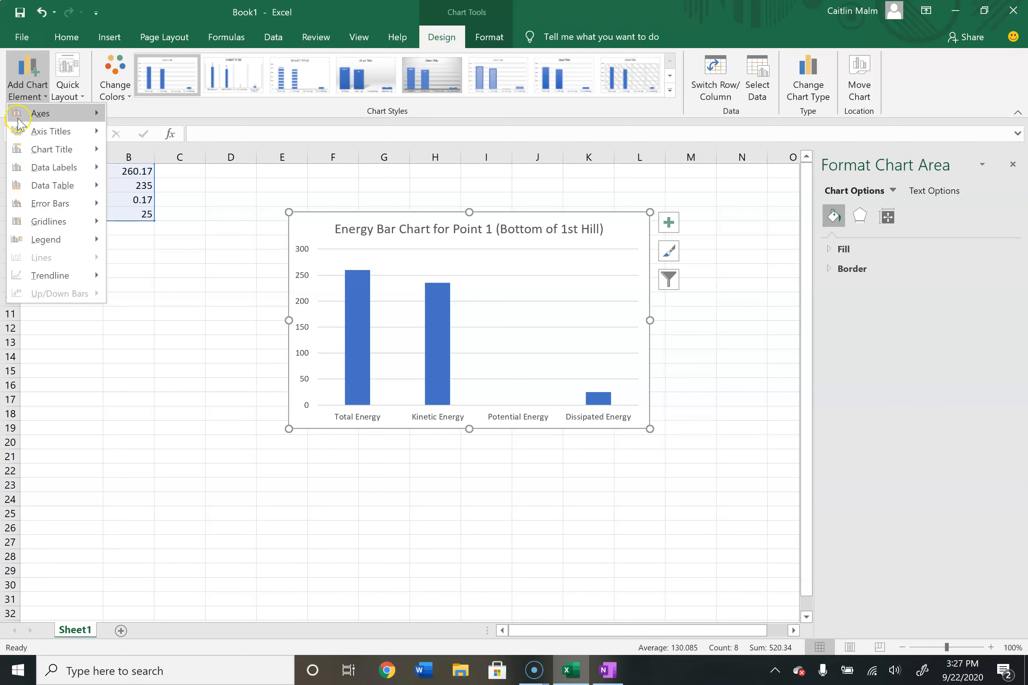
mouse_move(47, 138)
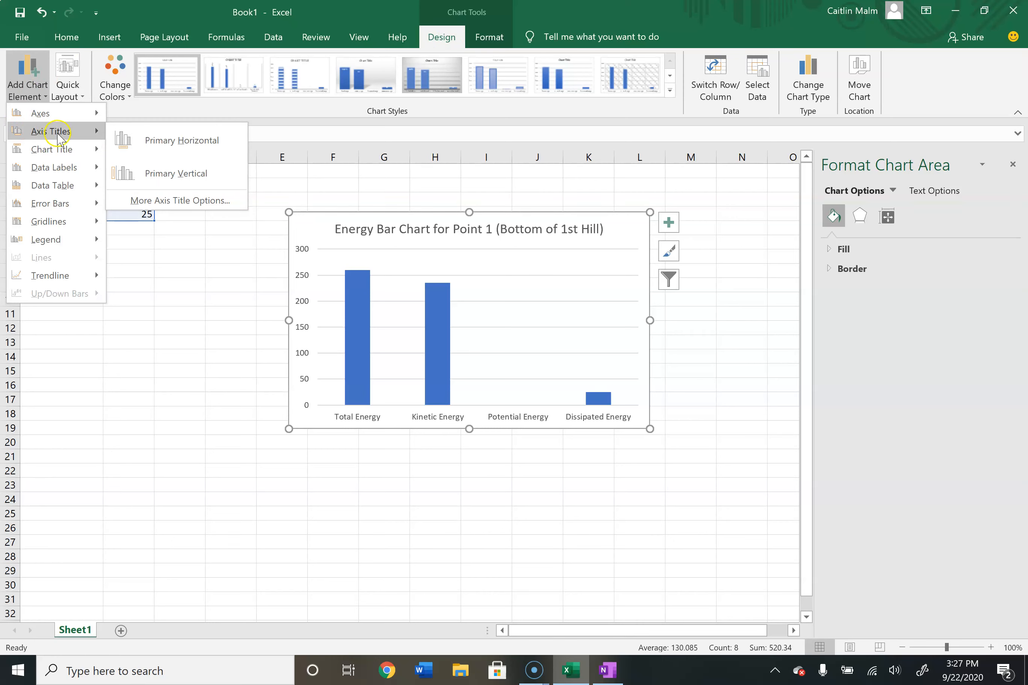
left_click(146, 143)
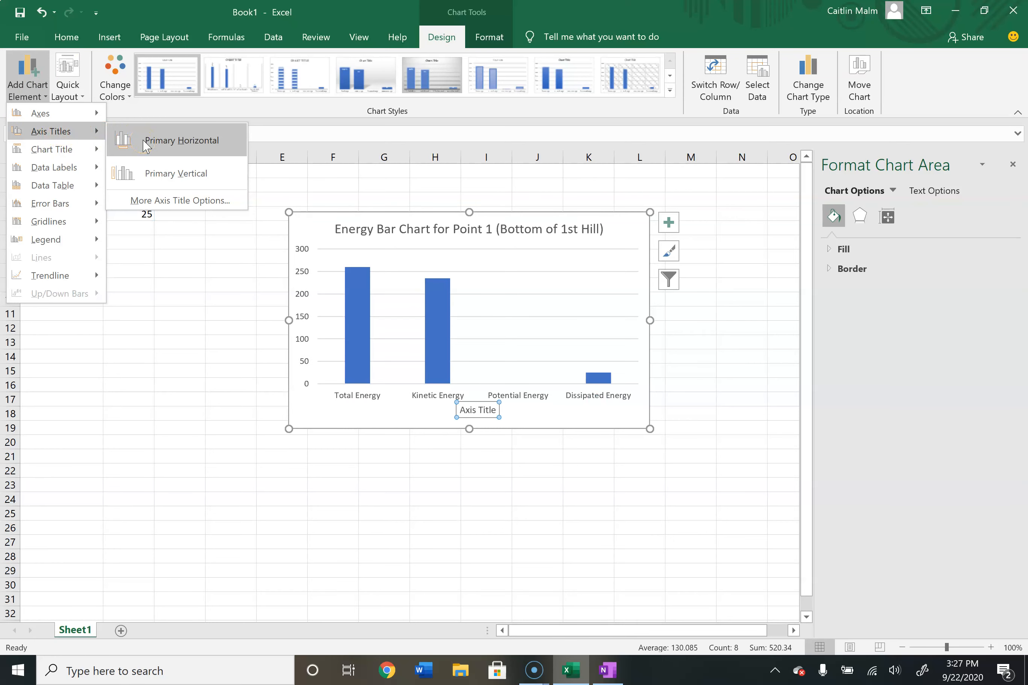
left_click(146, 144)
left_click(31, 86)
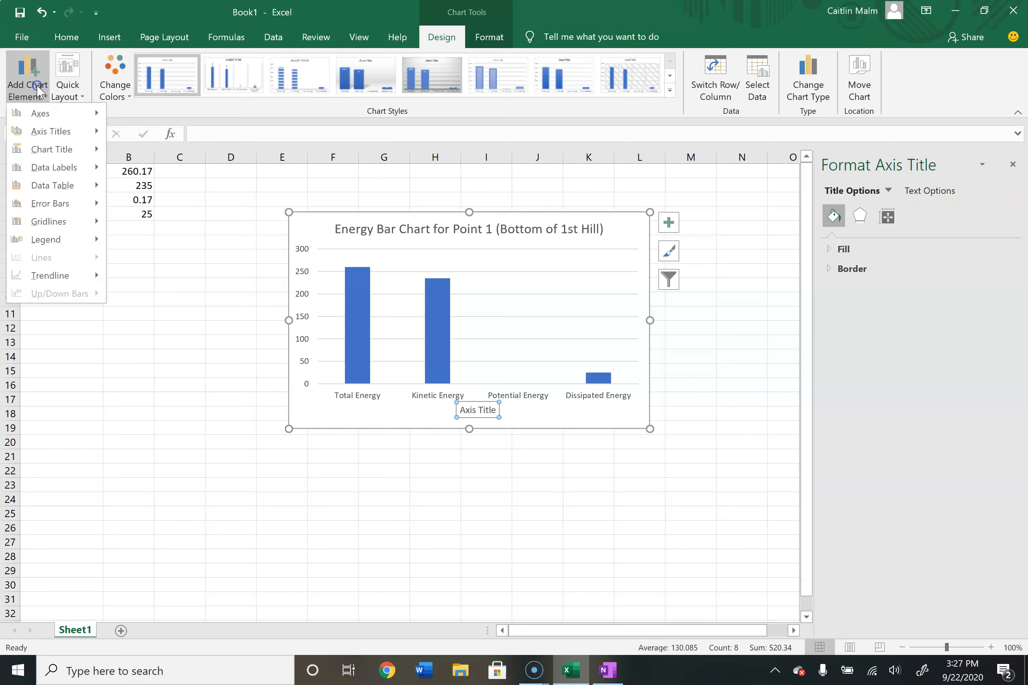
mouse_move(47, 138)
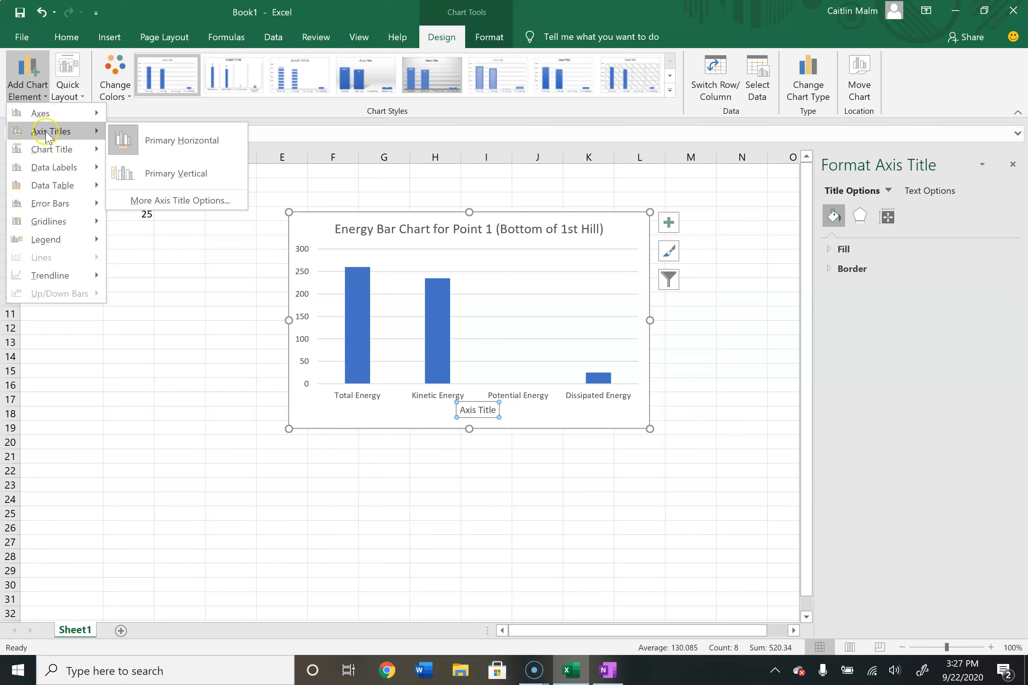
left_click(167, 181)
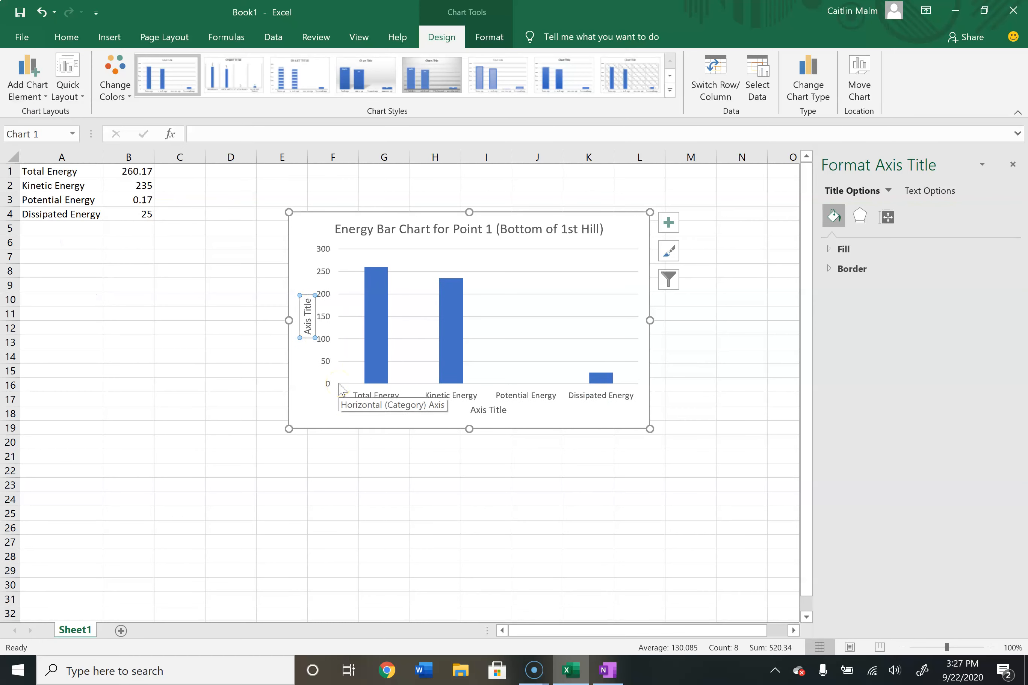
Step: Replace the vertical axis title's placeholder text with "Energy in kJ"
triple_click(309, 323)
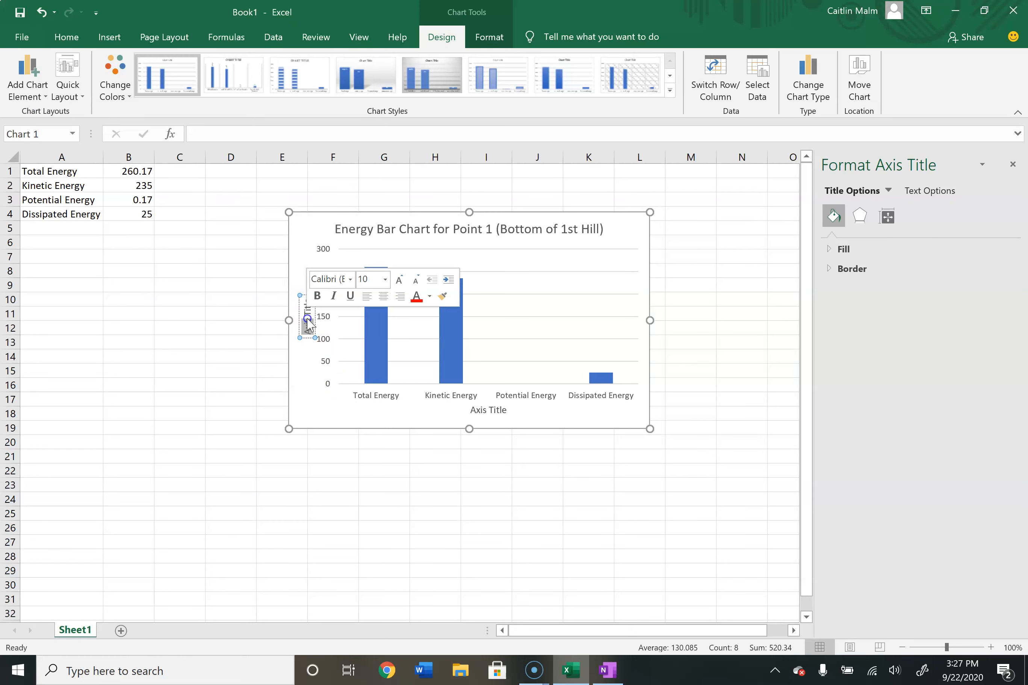
key("BackSpace")
type("Energy in K")
key("BackSpace")
type("kJ")
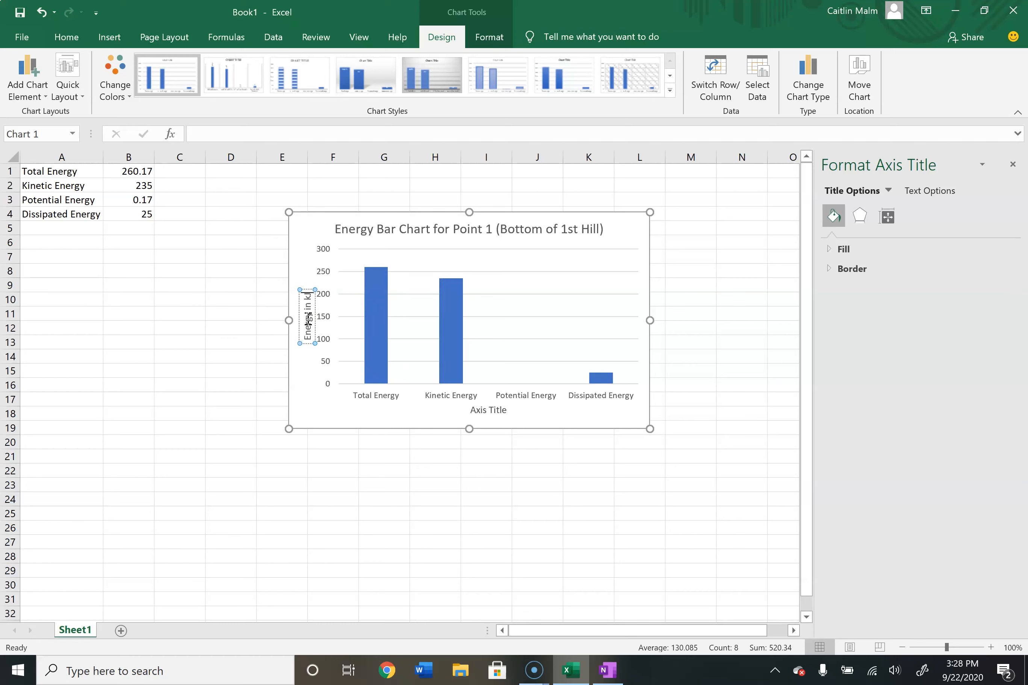
Step: Replace the horizontal axis title's placeholder text with "Types of Energy"
left_click(496, 406)
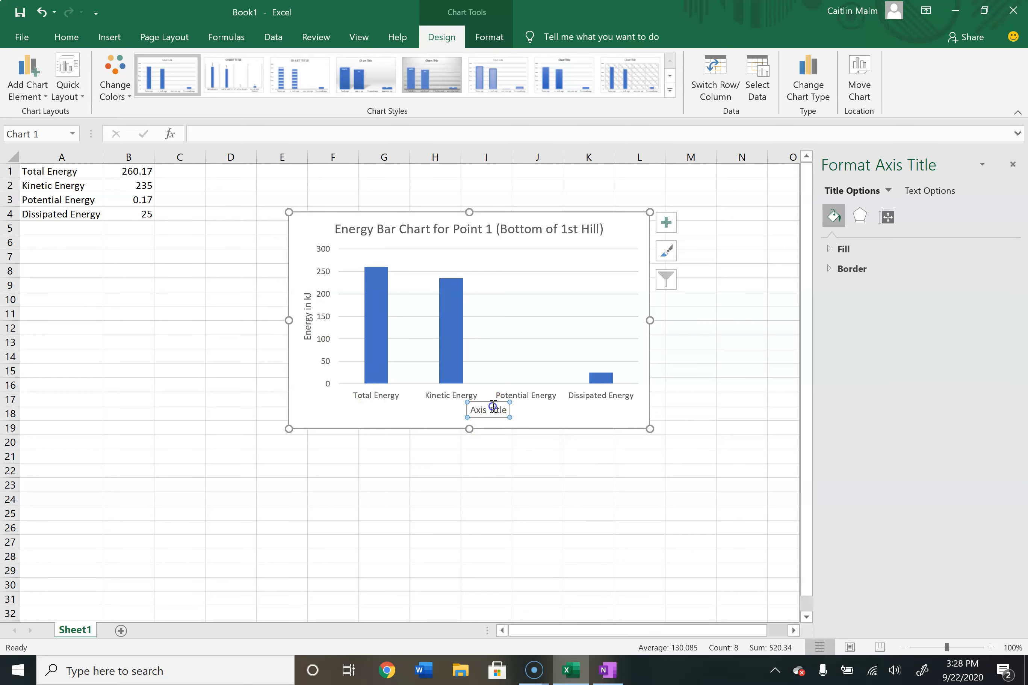
triple_click(491, 410)
type("Types of Energy")
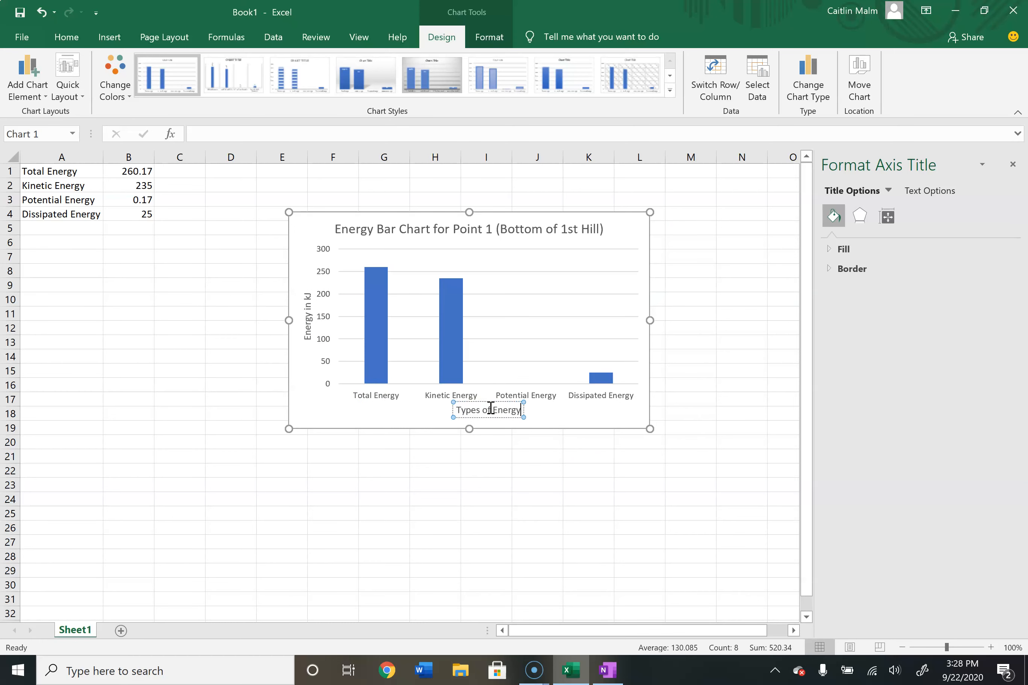
triple_click(491, 408)
left_click(551, 413)
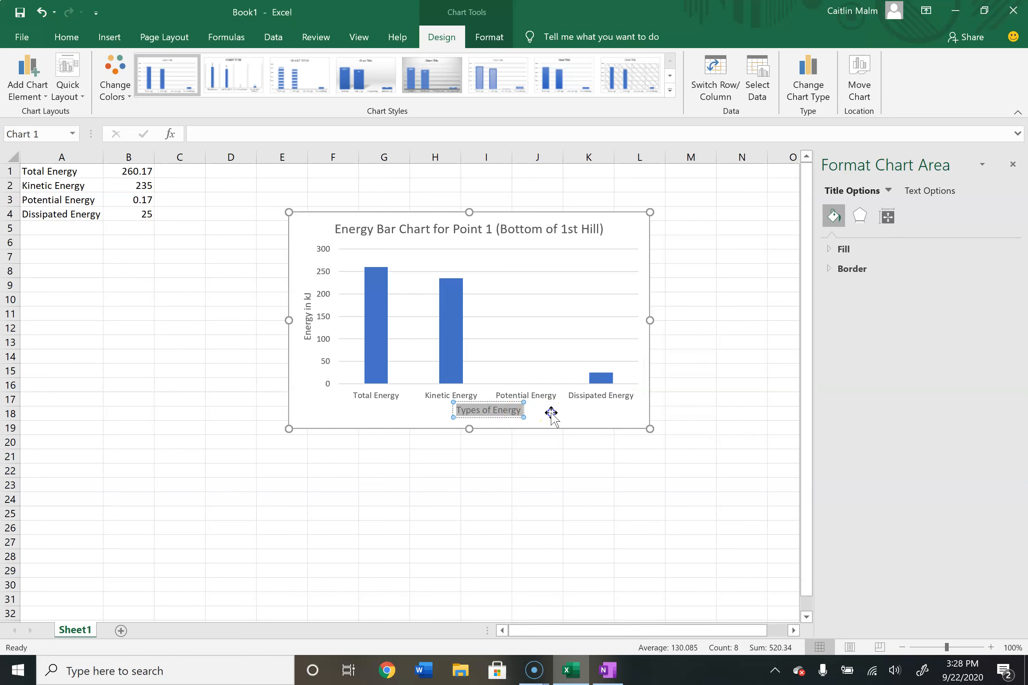
Step: Recolor the chart's bars with a monochromatic orange palette that runs from light to dark
left_click(454, 347)
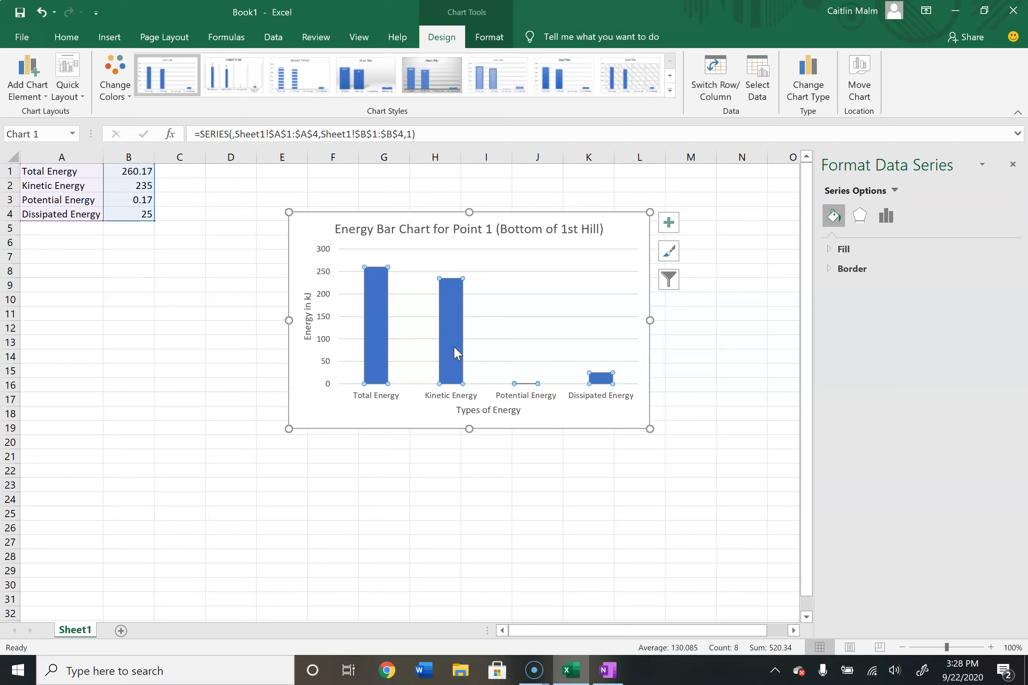
left_click(119, 95)
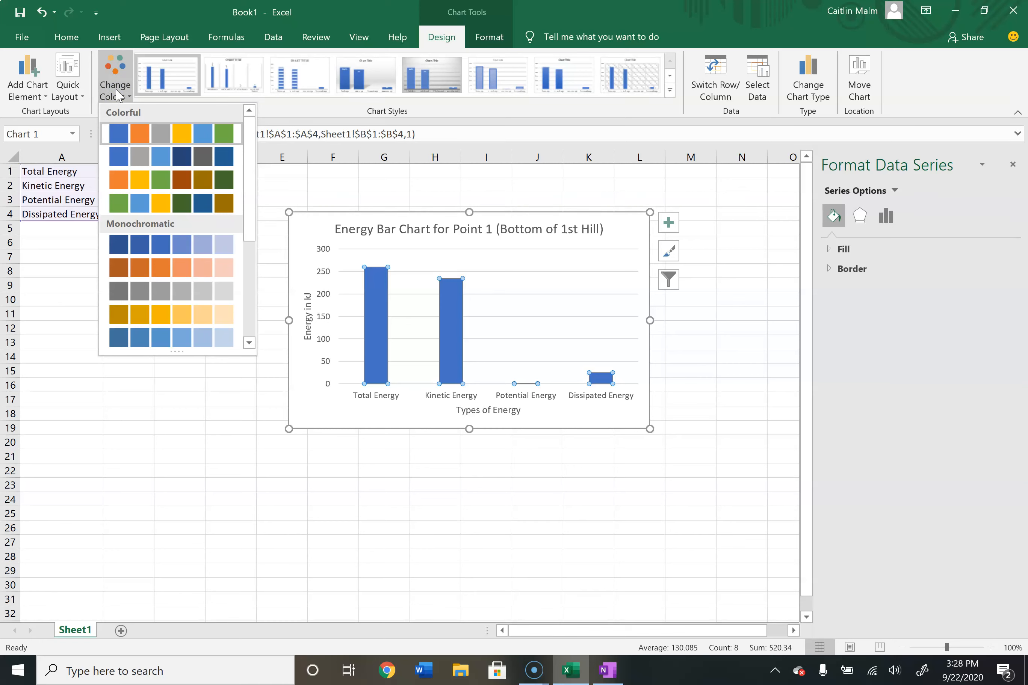
left_click_drag(250, 173, 255, 308)
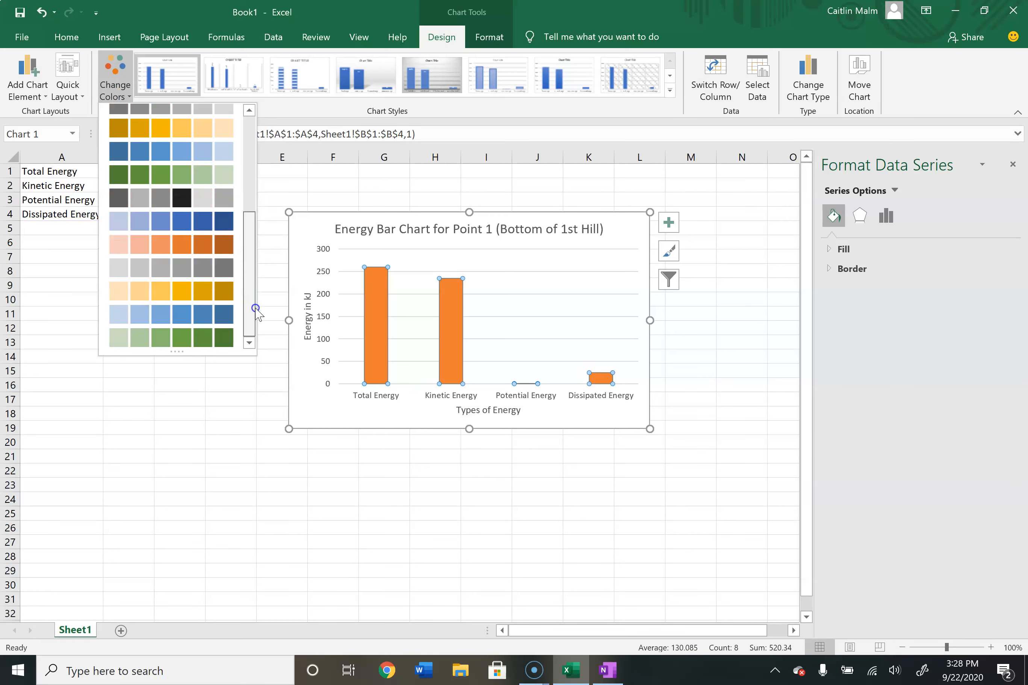
left_click(206, 243)
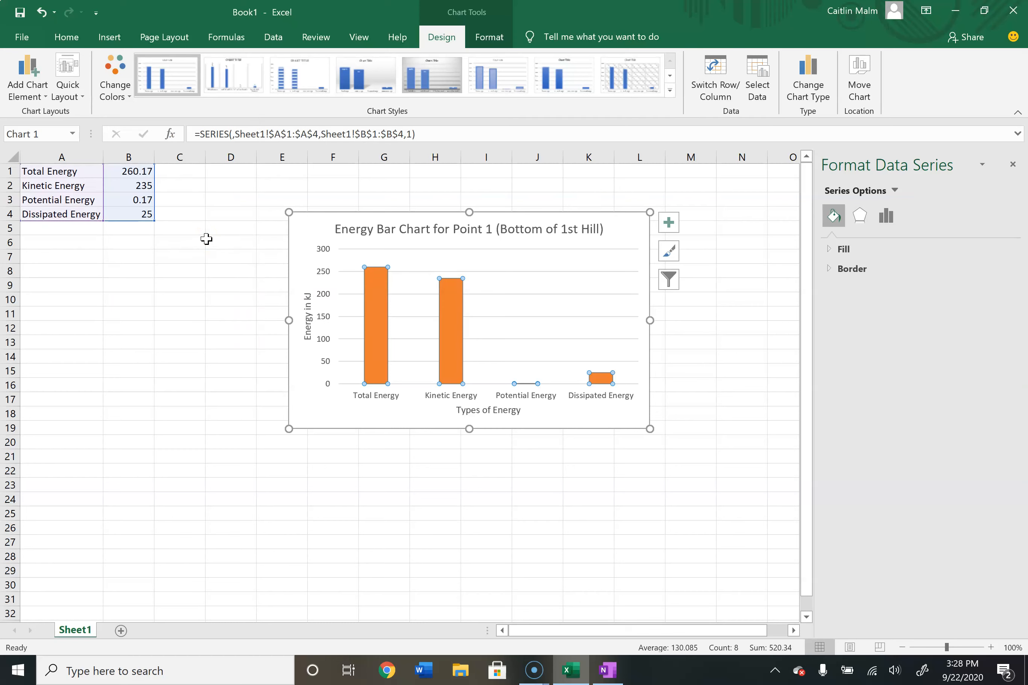
left_click(306, 224)
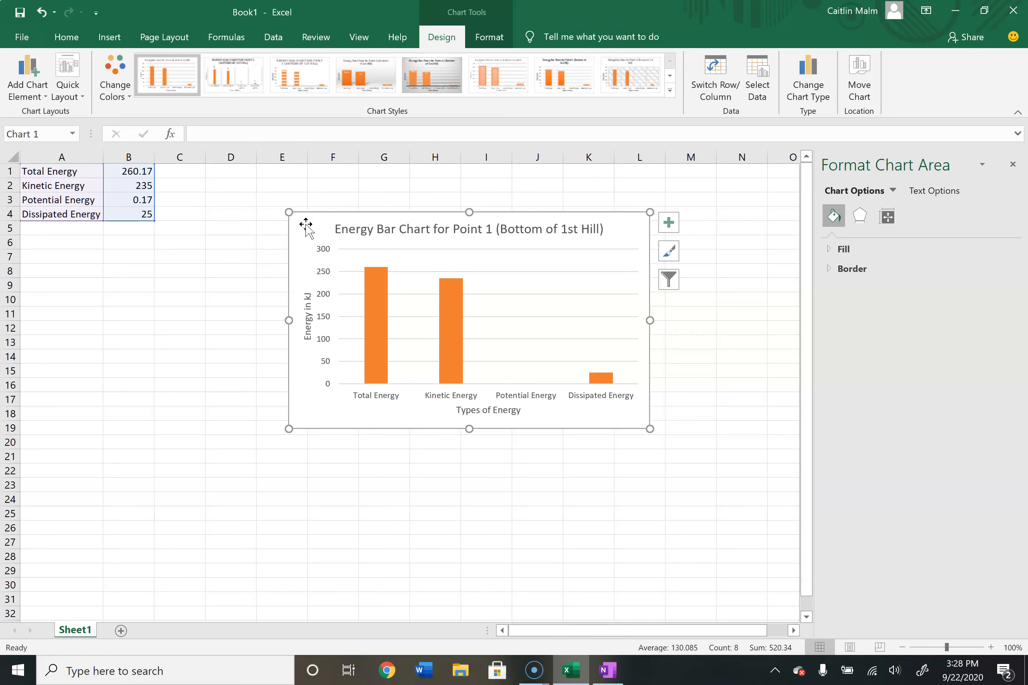
right_click(306, 225)
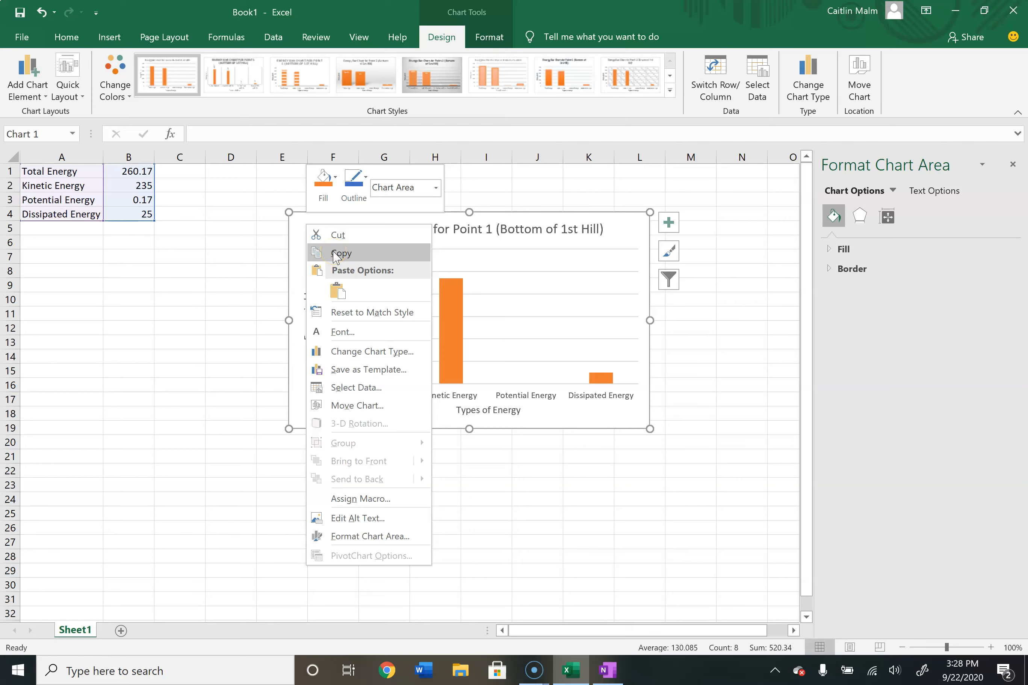
left_click(616, 226)
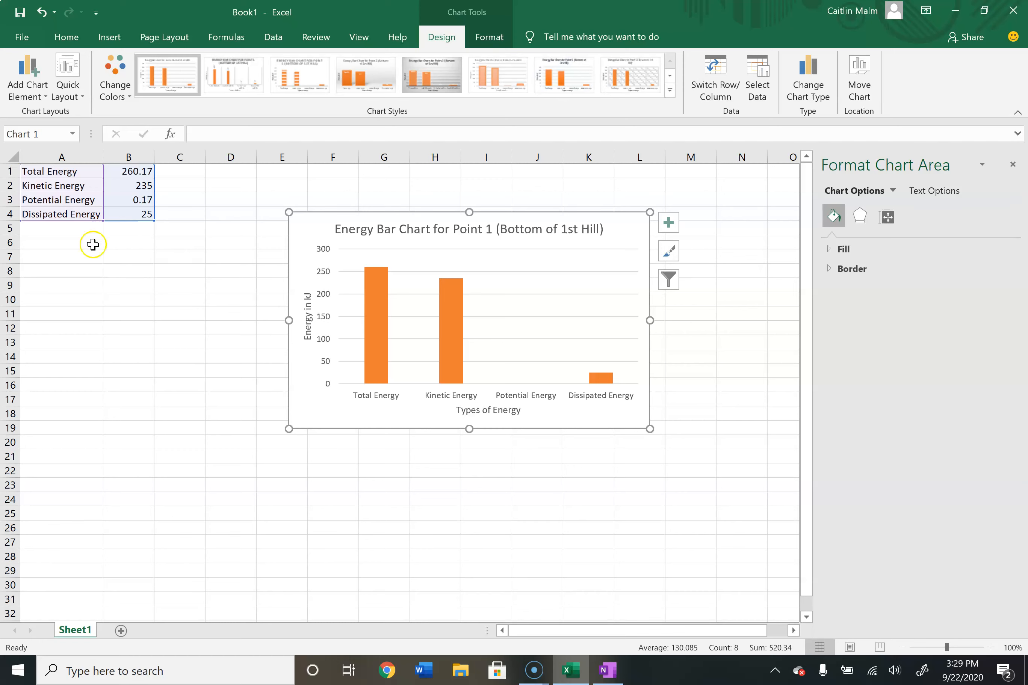
Step: Enter the label "Bar Chart 1 ^" in cell A6 below the data, and move the cell selection up column D
left_click(68, 240)
type("Bar Chart 1 ^")
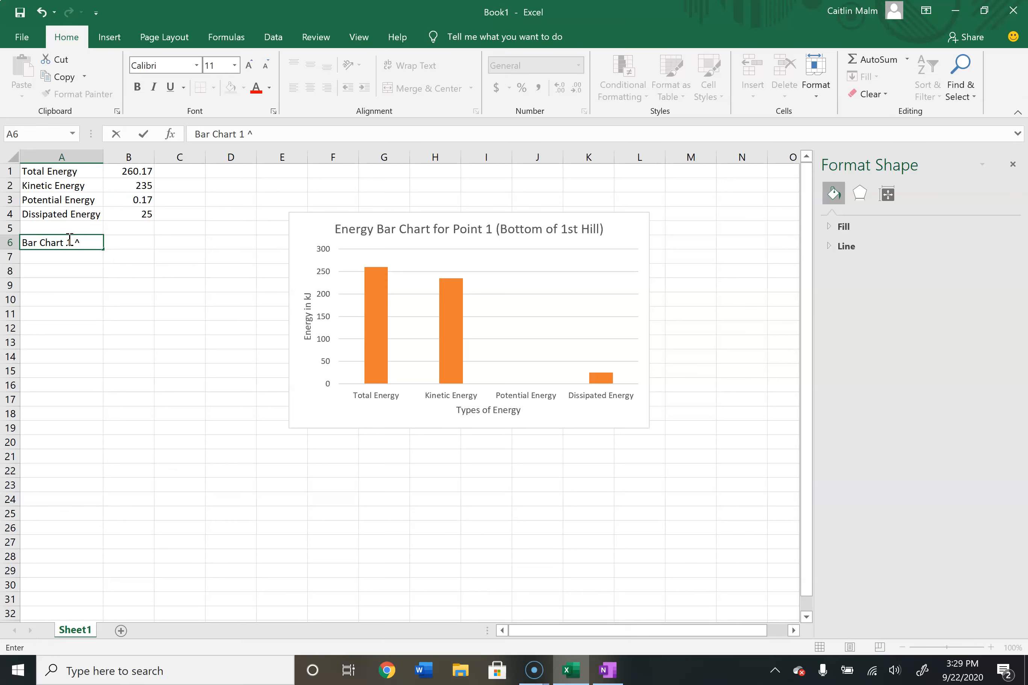
key("Tab")
key("Tab")
key("Tab")
key("Up")
key("Up")
key("Up")
key("Up")
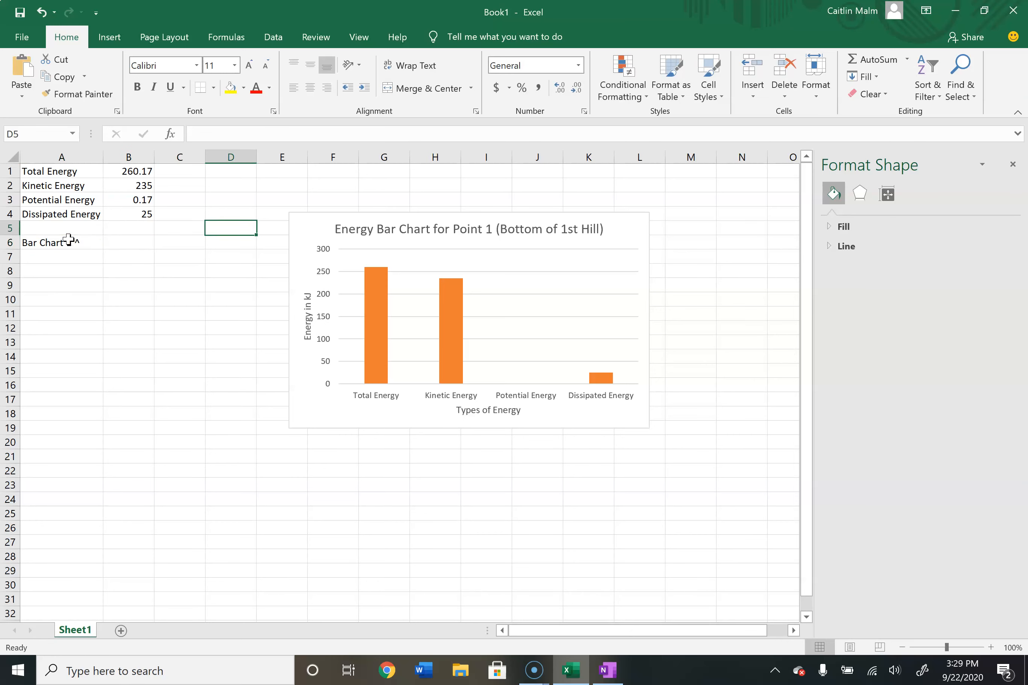
Step: Enter the labels "Total Energy", "Kinetic Energy" and "Potential Energy" in cells D1 to D3
key("Up")
key("Right")
key("Right")
key("Right")
key("Right")
key("Right")
key("Right")
key("Left")
key("Left")
key("Left")
key("Left")
key("Left")
key("Left")
type("To")
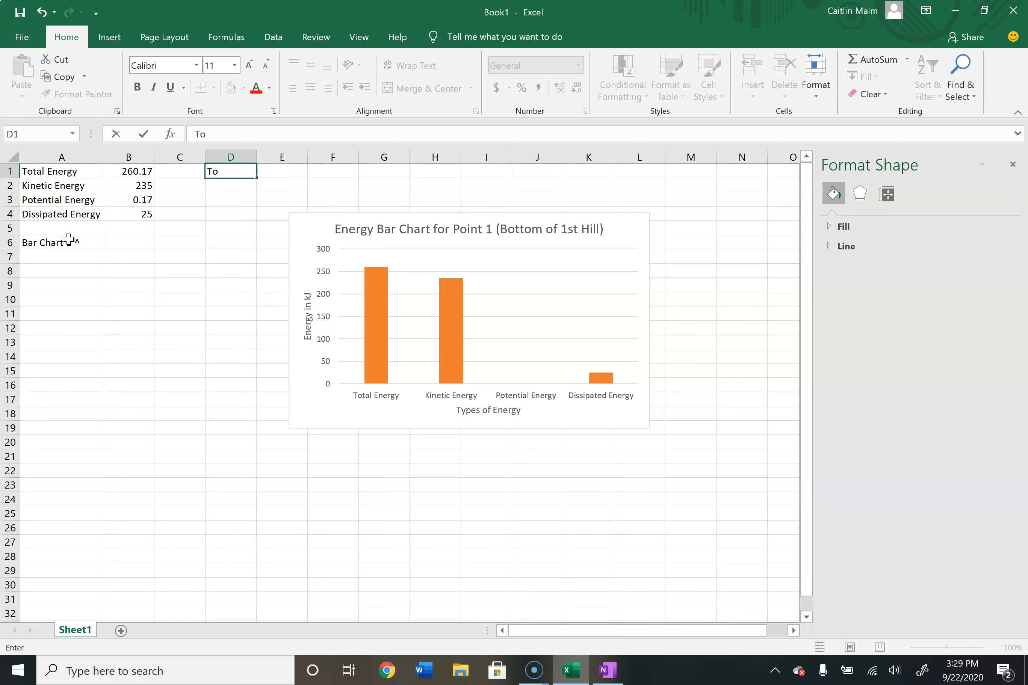
type("tal Energy")
key("Return")
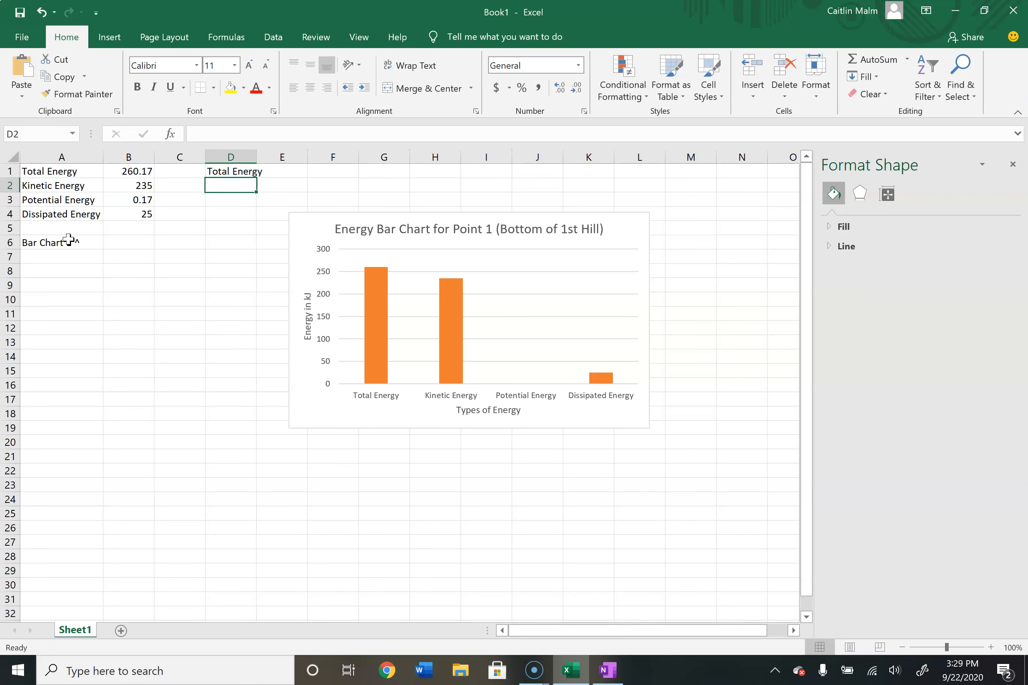
type("Kinetic ")
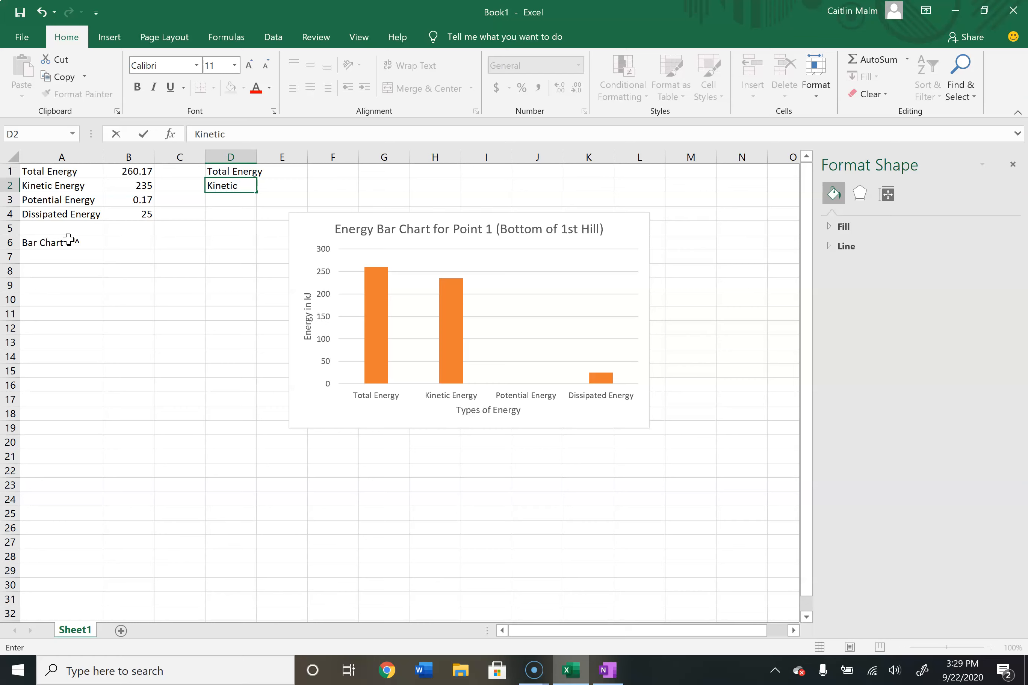
type("Energy")
key("Return")
type("Potent")
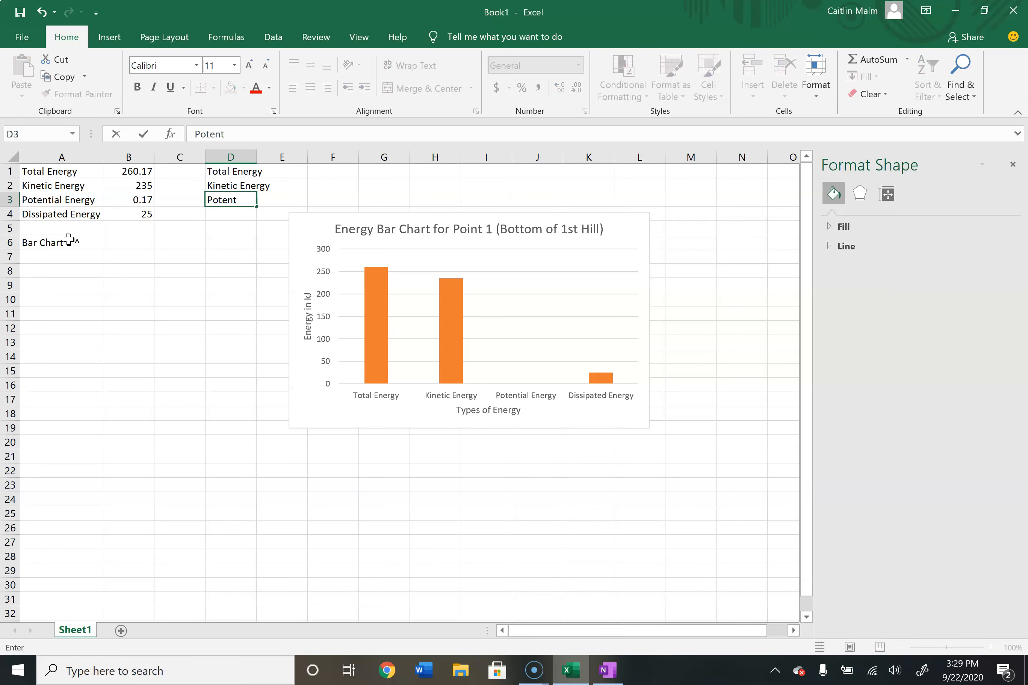
type("ial Energy")
key("Return")
Step: Enter the label "Dissipated Energy" in cell D4 below the other energy labels
type("PDissipa")
key("BackSpace")
key("BackSpace")
key("BackSpace")
key("BackSpace")
key("BackSpace")
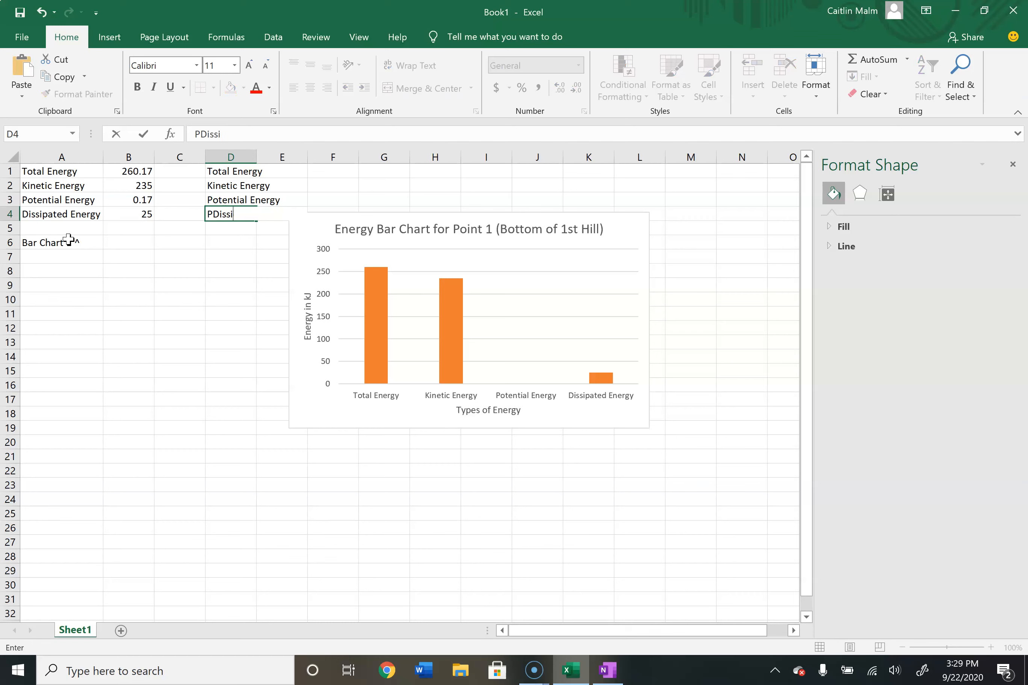
key("BackSpace")
key("BackSpace")
key("BackSpace")
type("Dissipated Energy")
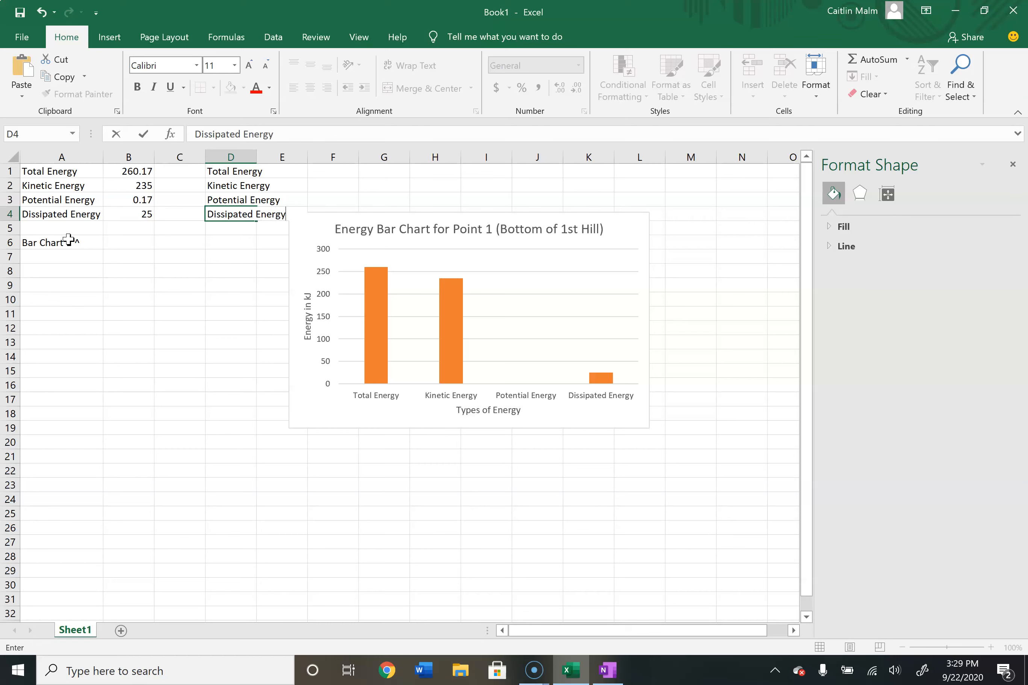
key("Return")
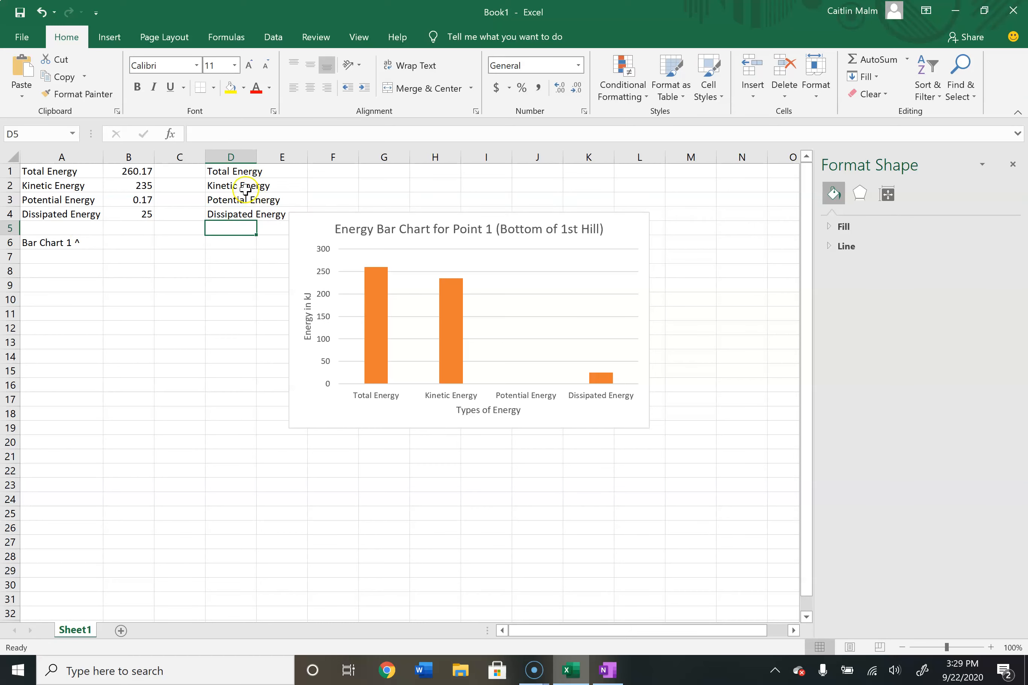
Step: Widen column D to fit its labels and move the Point 1 chart below the first data table, starting at row 12
left_click_drag(259, 155, 288, 155)
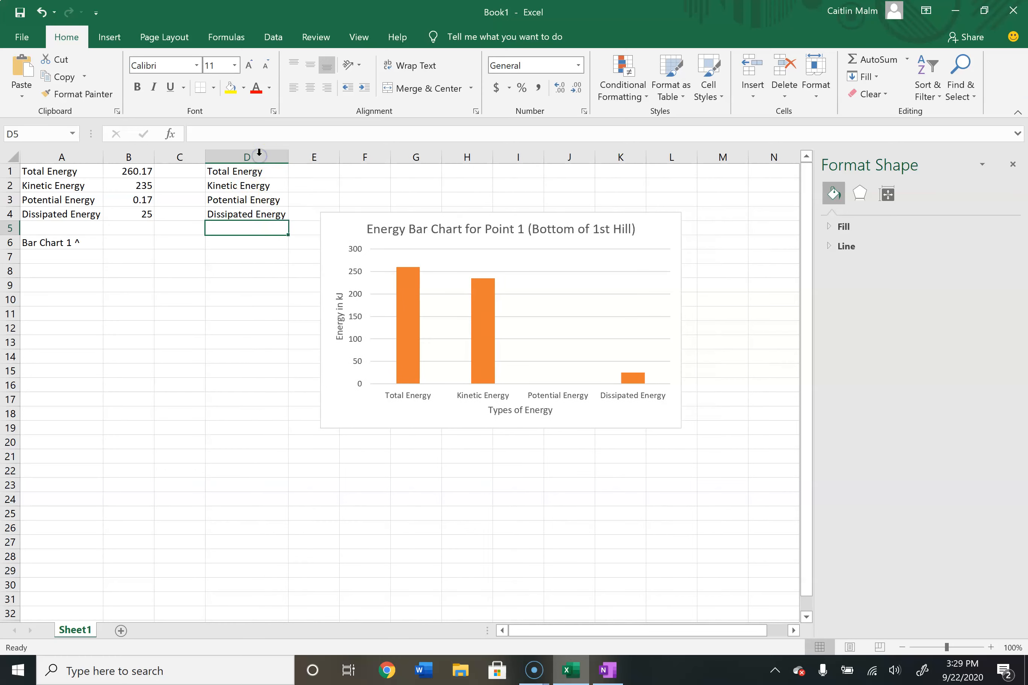
left_click_drag(379, 217, 76, 335)
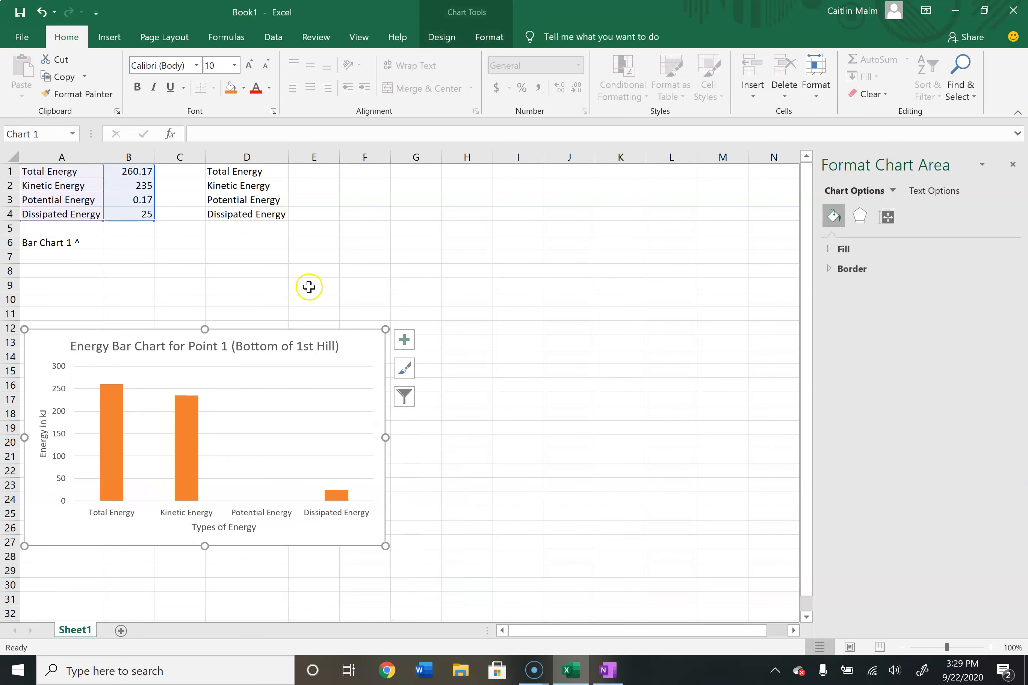
Step: Enter 260.17, 150, 100 and 10.17 in cells E1 to E4 as the second table's energy values
left_click(307, 173)
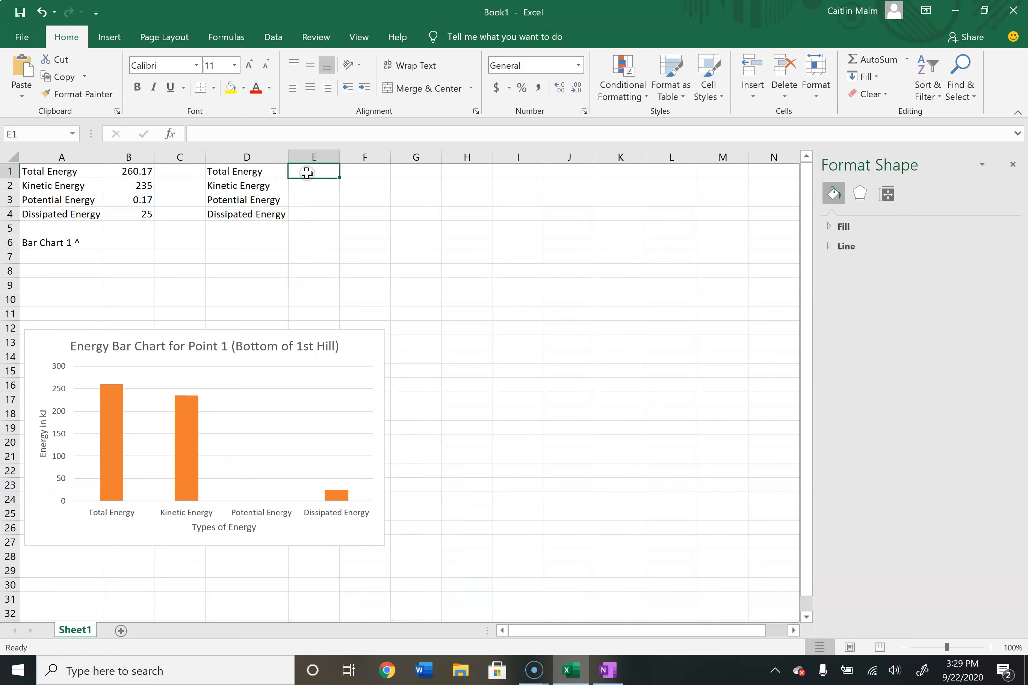
type("260.17")
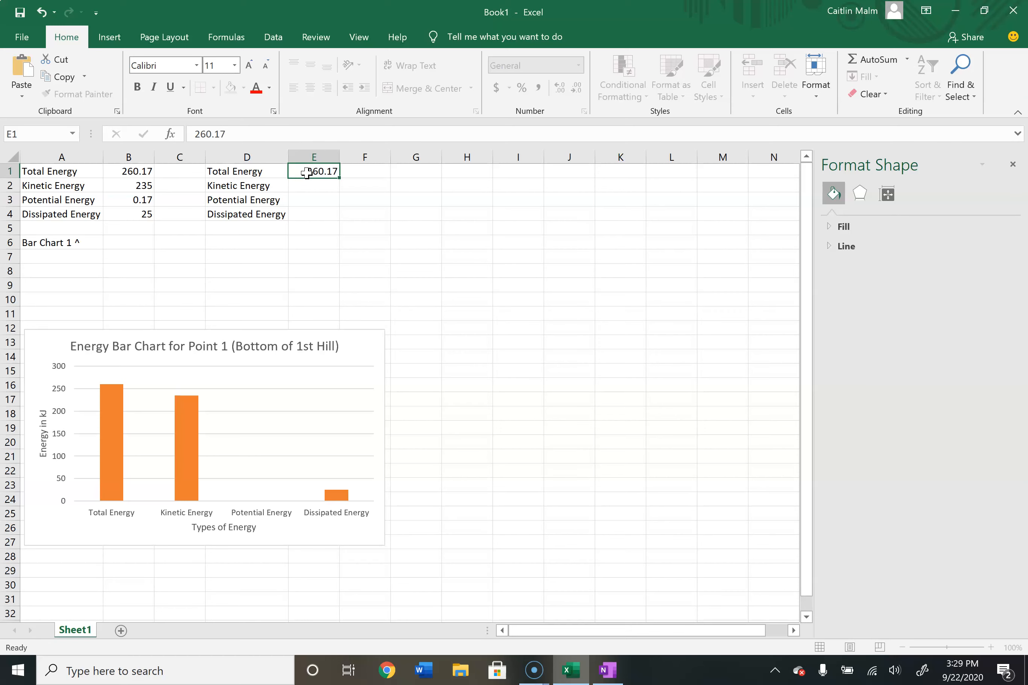
key("Return")
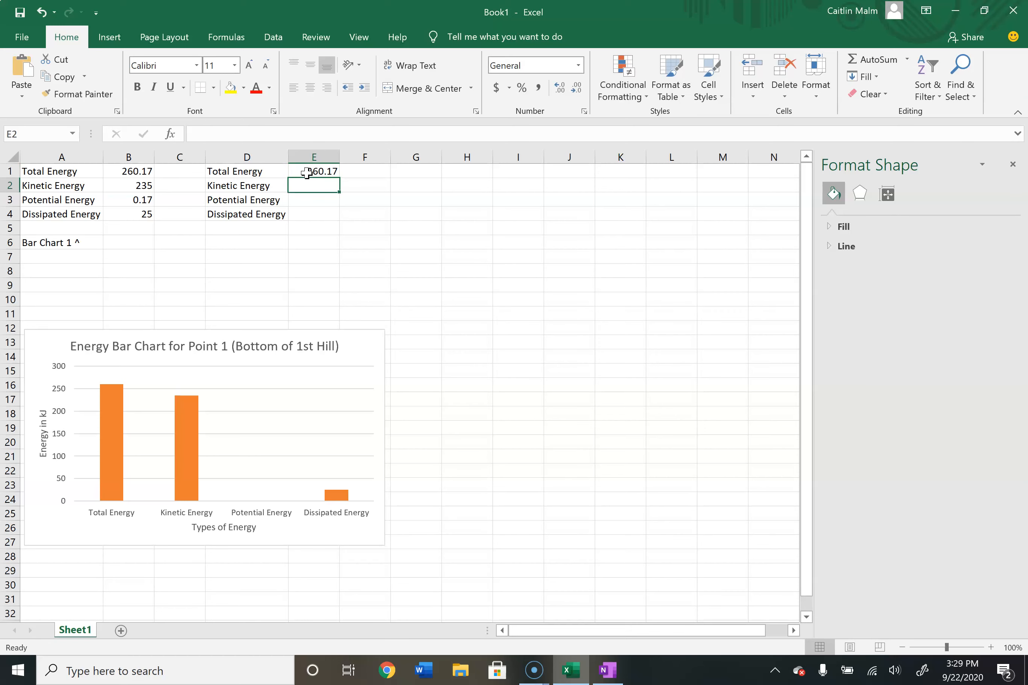
type("150")
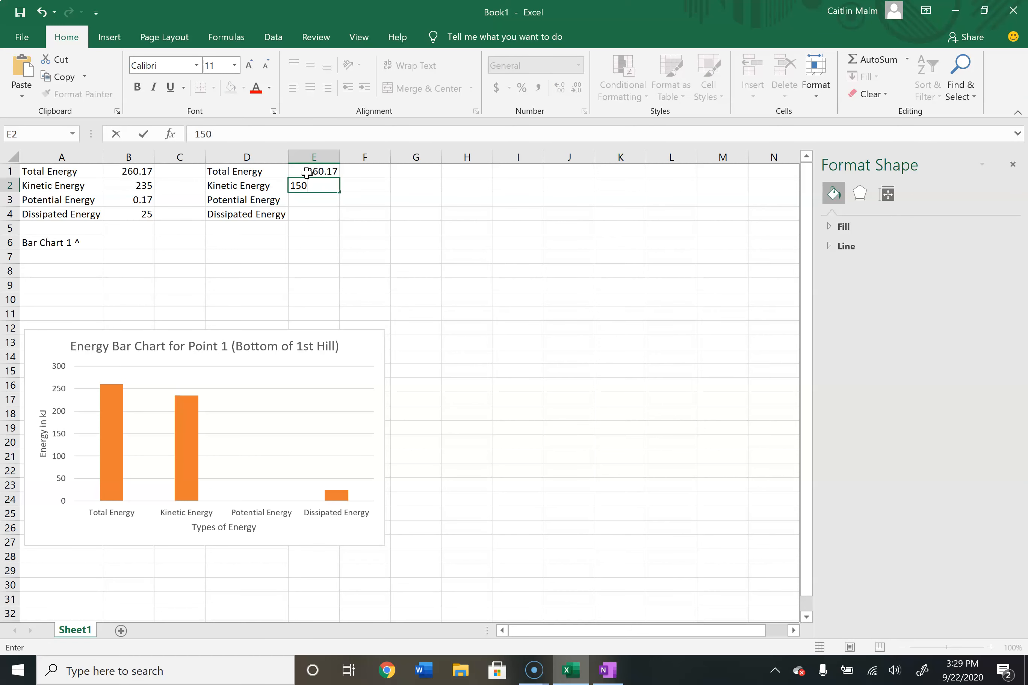
key("Return")
type("2")
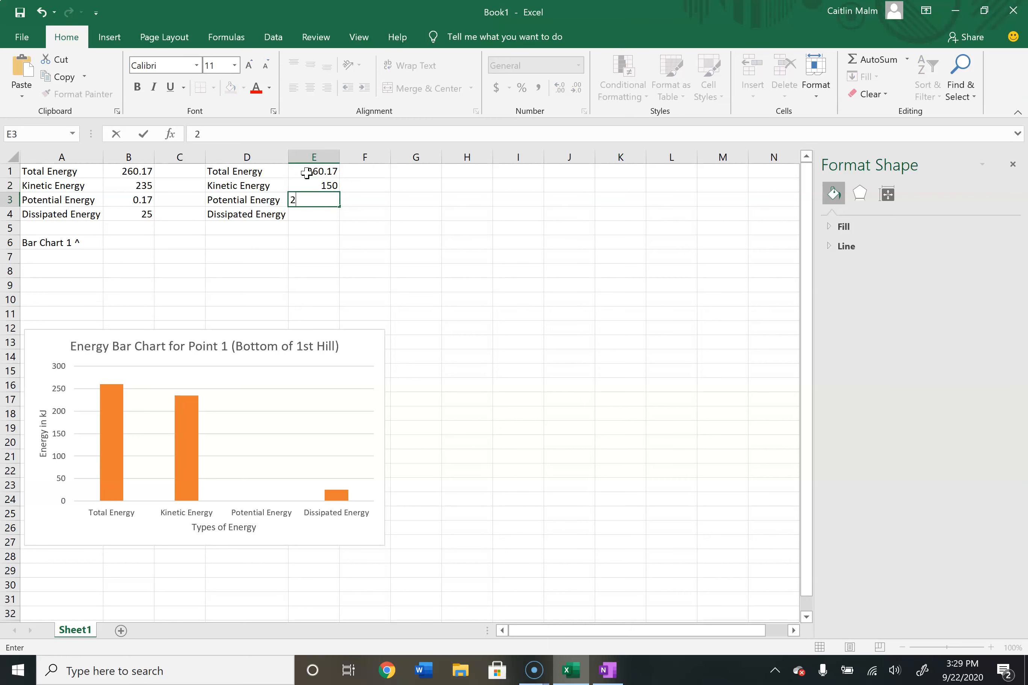
key("BackSpace")
type("100")
key("Return")
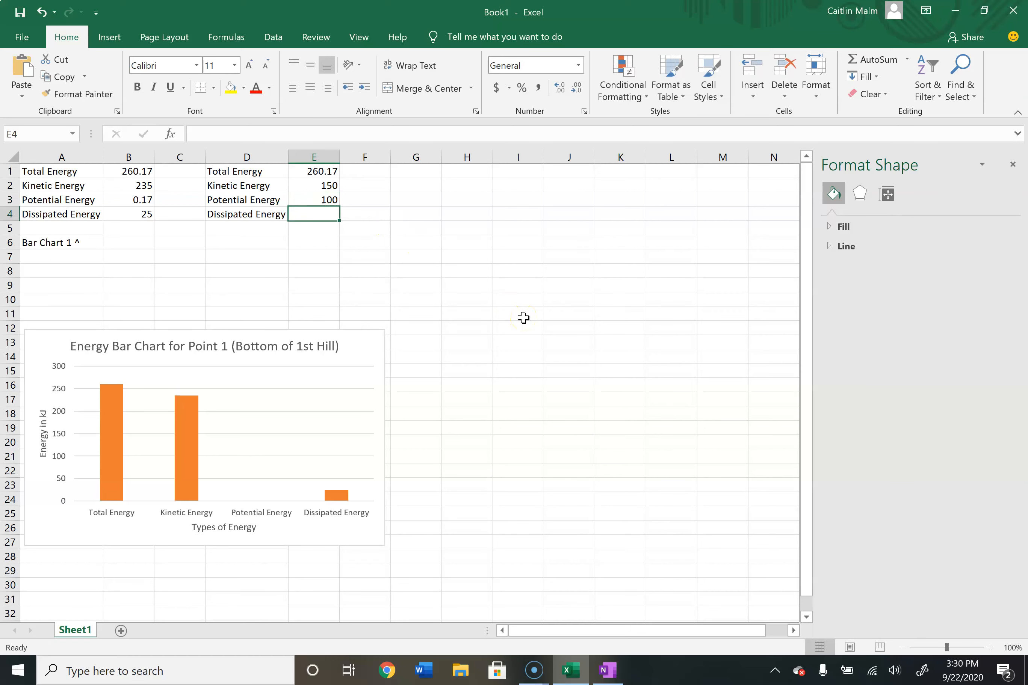
type("10.17")
key("Return")
key("Up")
key("Up")
key("Down")
key("Down")
key("Up")
key("Up")
key("Up")
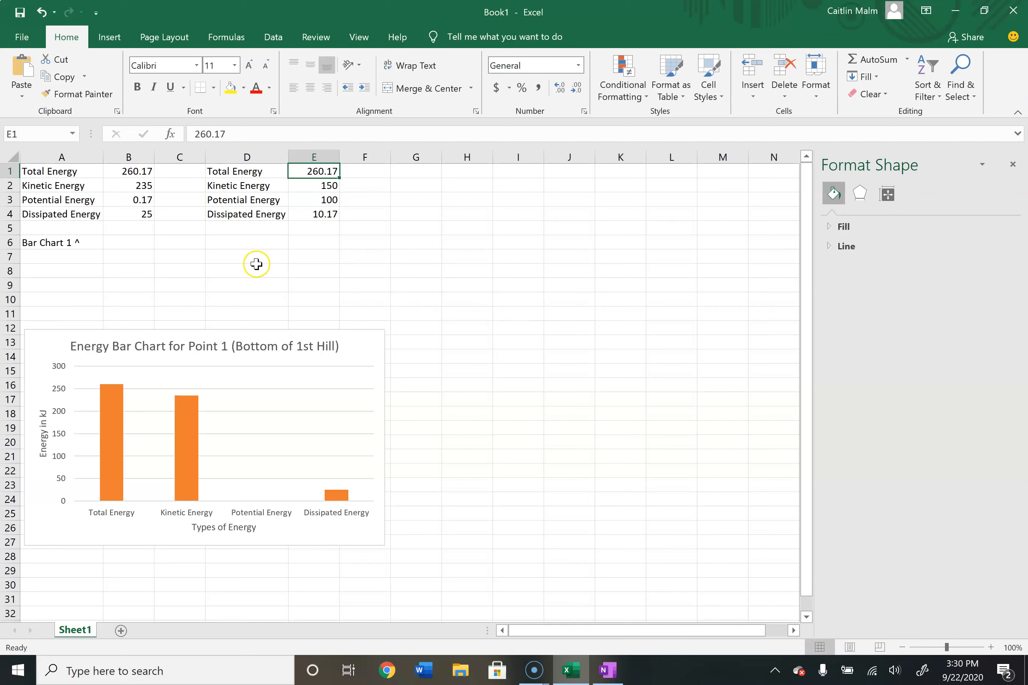
Step: Enter the label "Bar Chart 2 ^" in cell D6 below the second data table
left_click(254, 244)
type("Bar Cha")
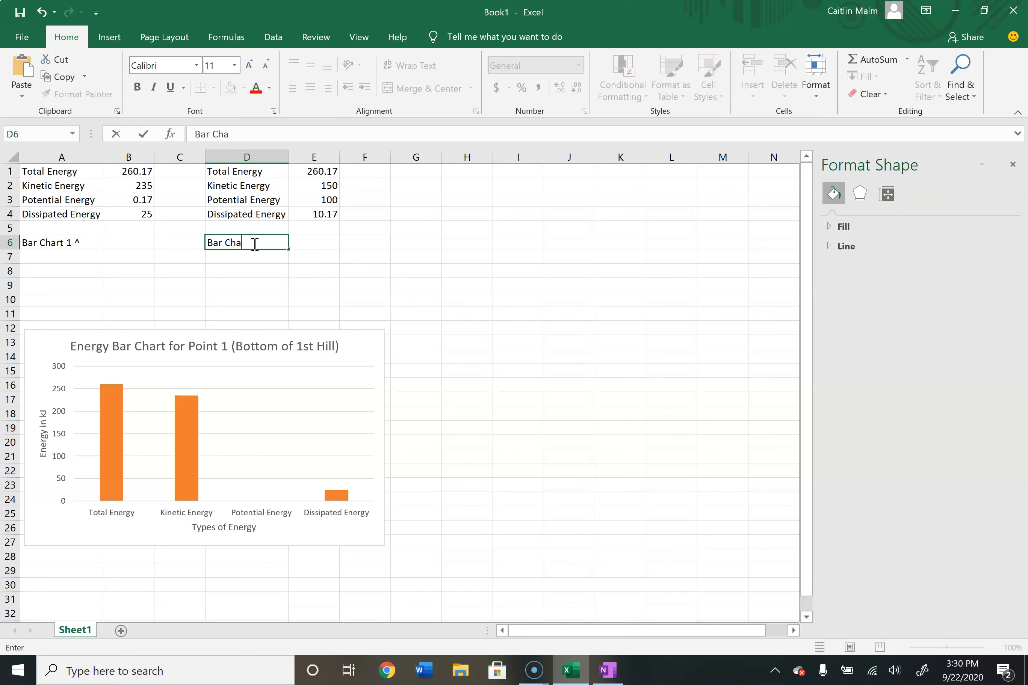
type("rt 2 ^")
left_click(260, 170)
Step: Insert a 2-D clustered column chart from D1:E4 and place it beside the Point 1 chart
left_click(253, 173)
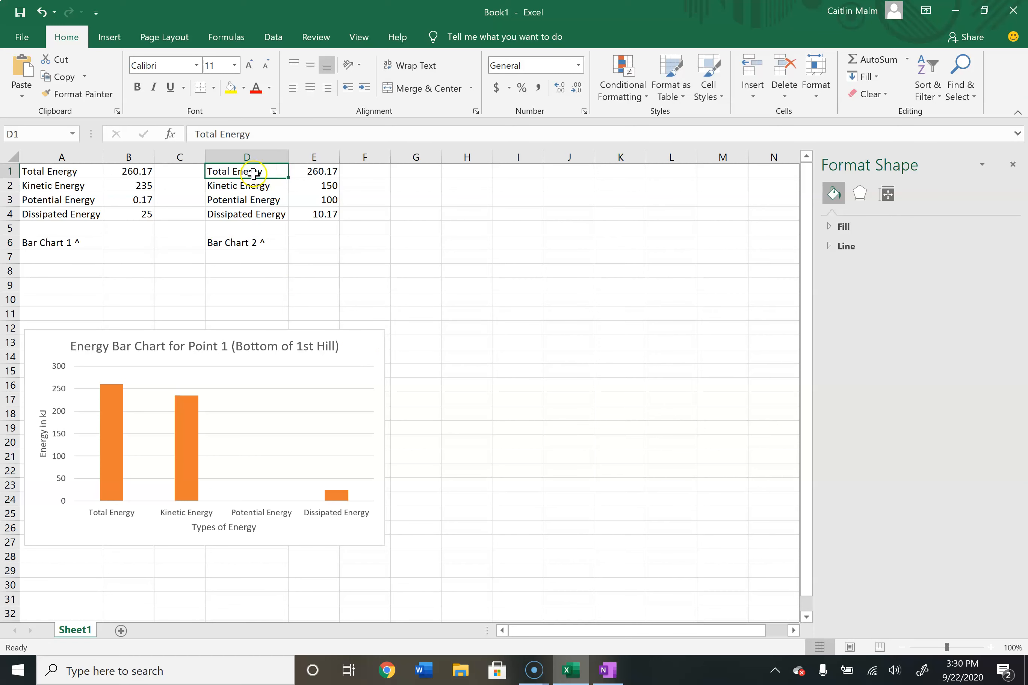
left_click(236, 172)
left_click_drag(237, 172, 305, 209)
left_click(303, 114)
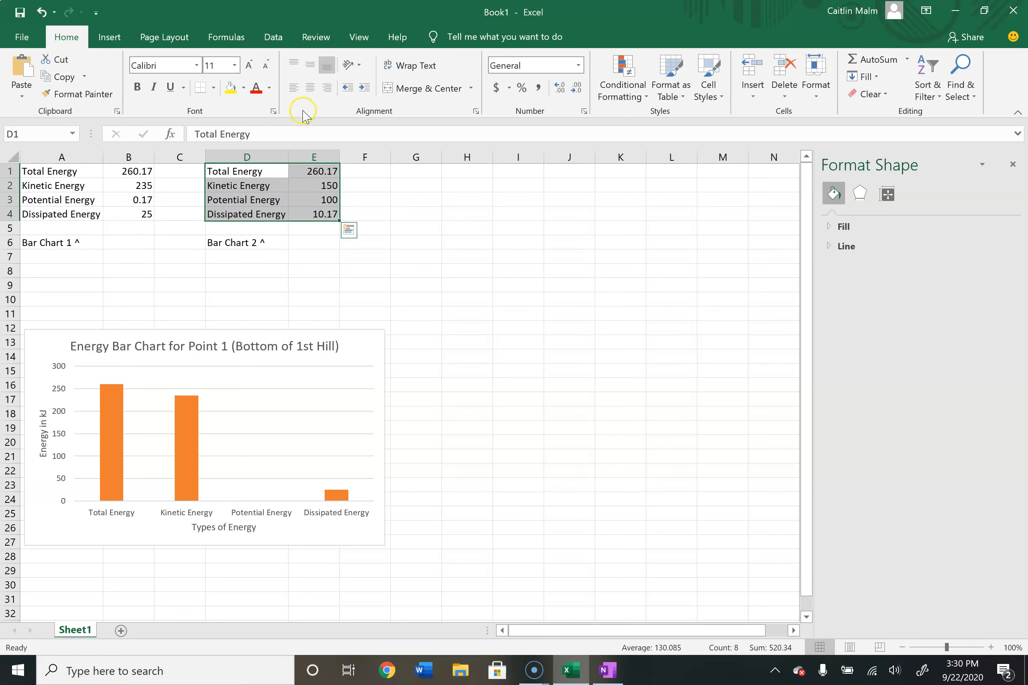
left_click(111, 37)
left_click(482, 23)
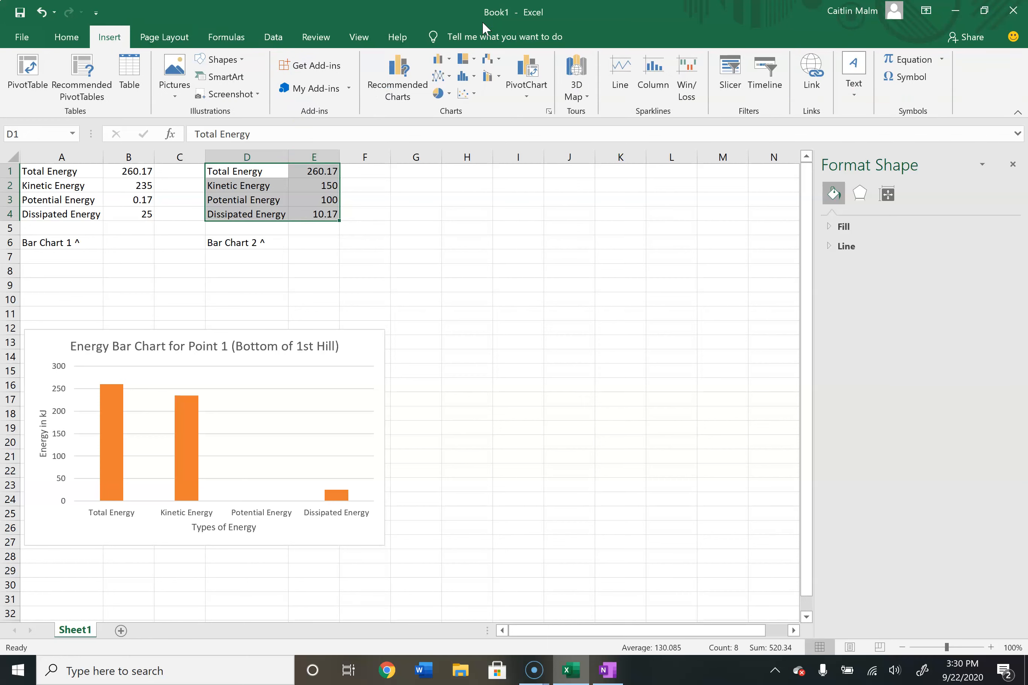
left_click(449, 59)
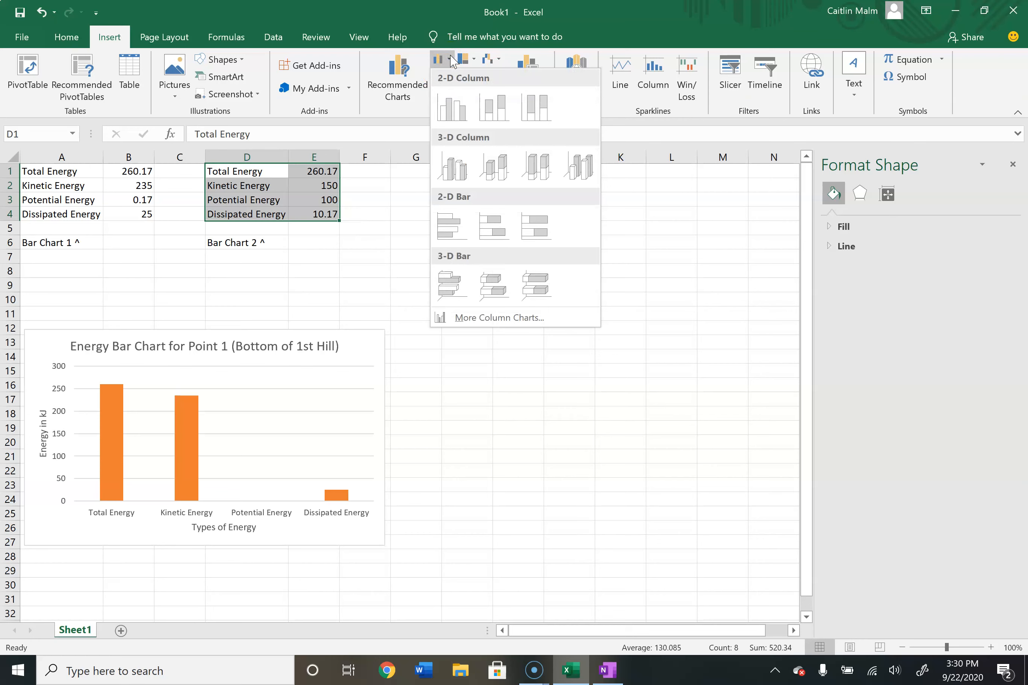
left_click(454, 117)
left_click_drag(317, 293, 480, 308)
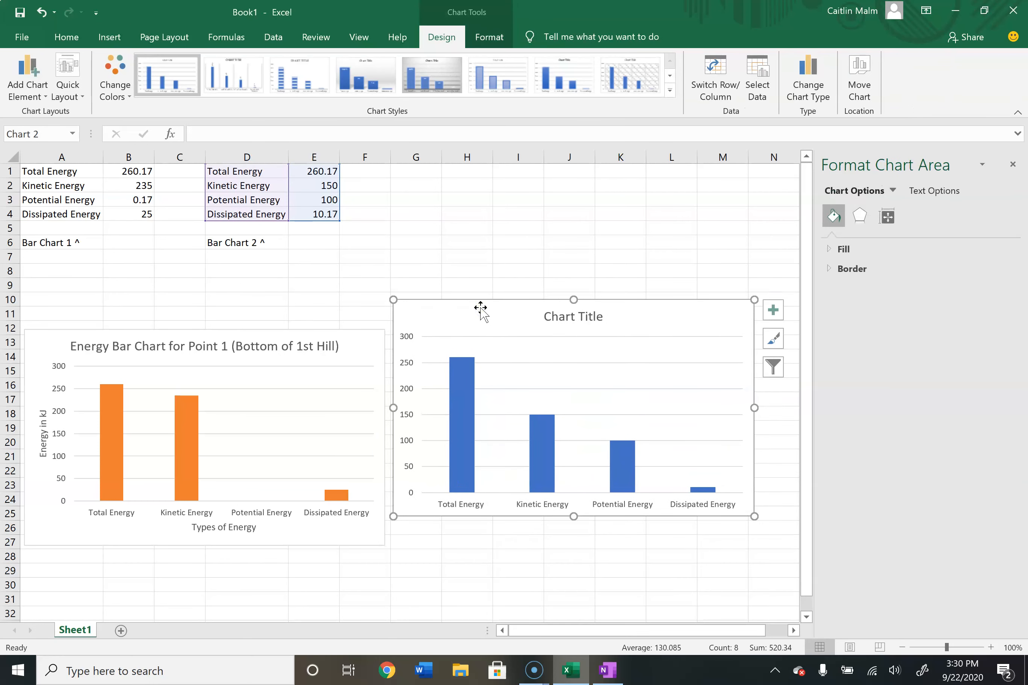
Step: Replace the new chart's placeholder title with "Energy Bar Chart for Point 2"
left_click(587, 322)
triple_click(586, 321)
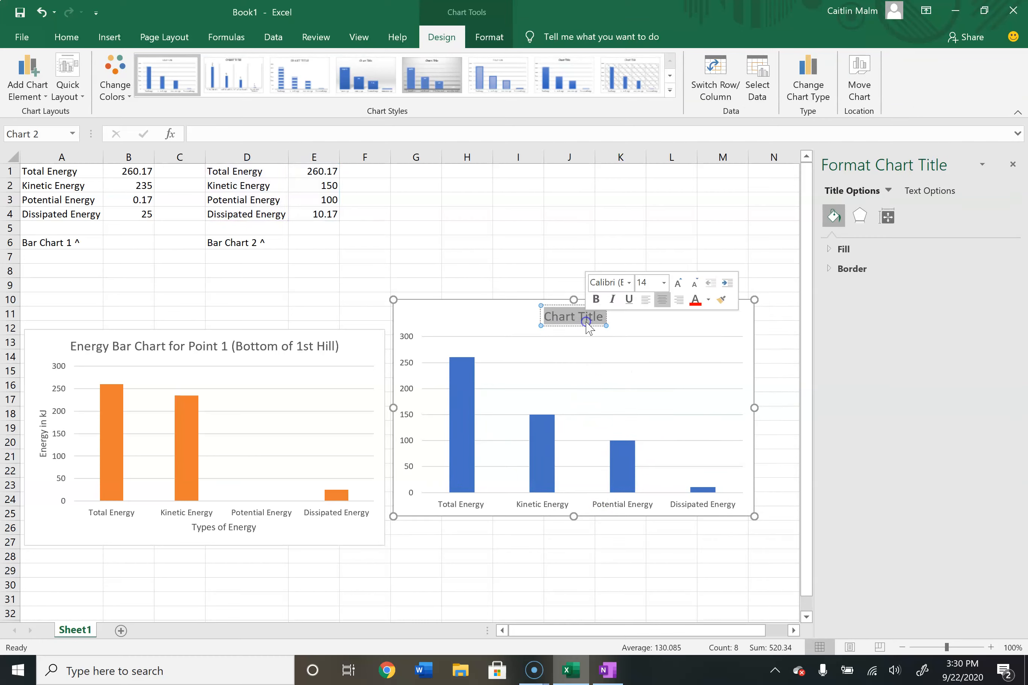
type("Energ")
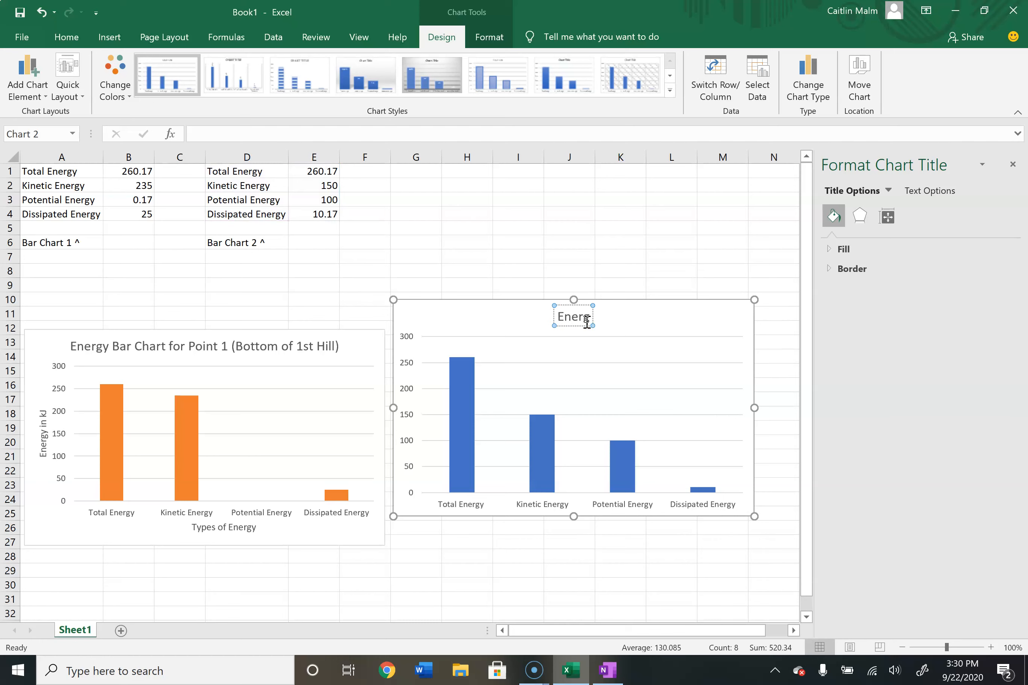
type("y Bar C")
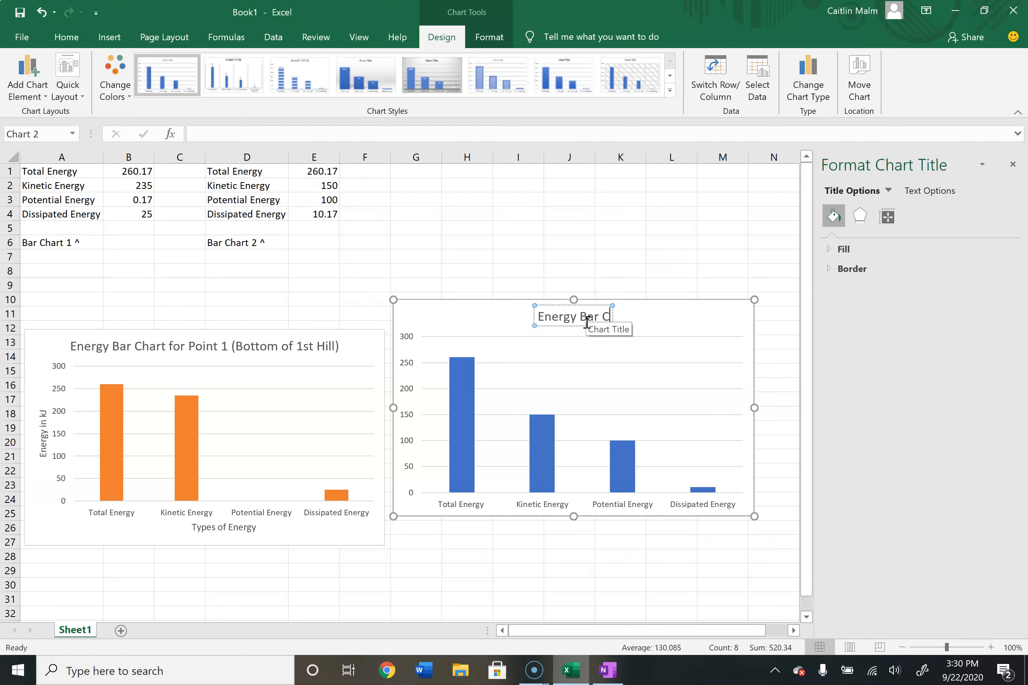
type("hart for Point 2")
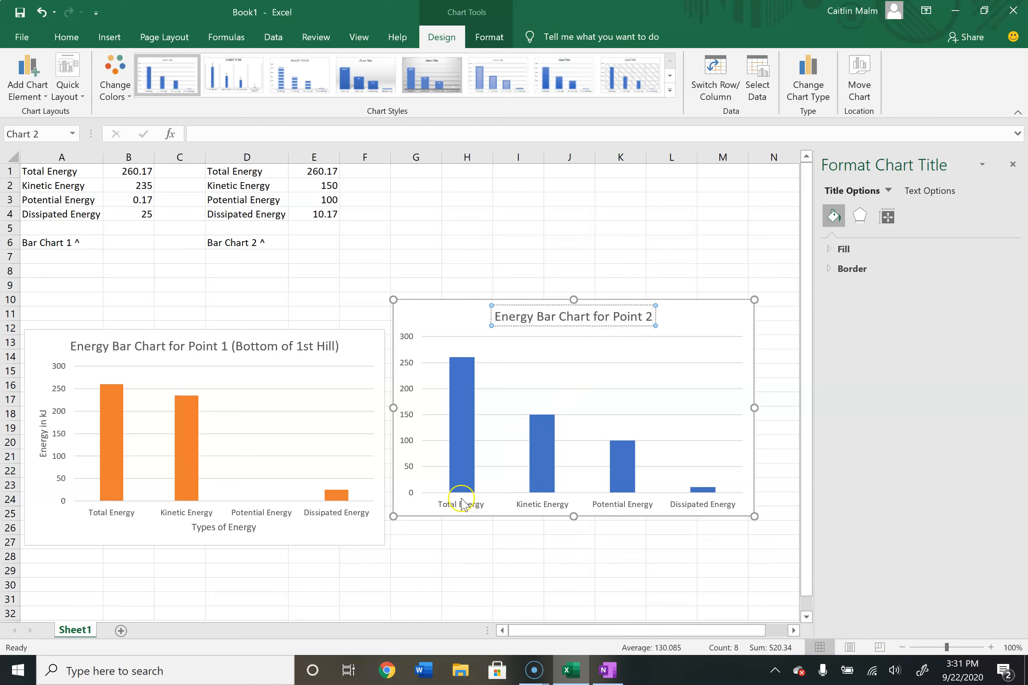
left_click(451, 335)
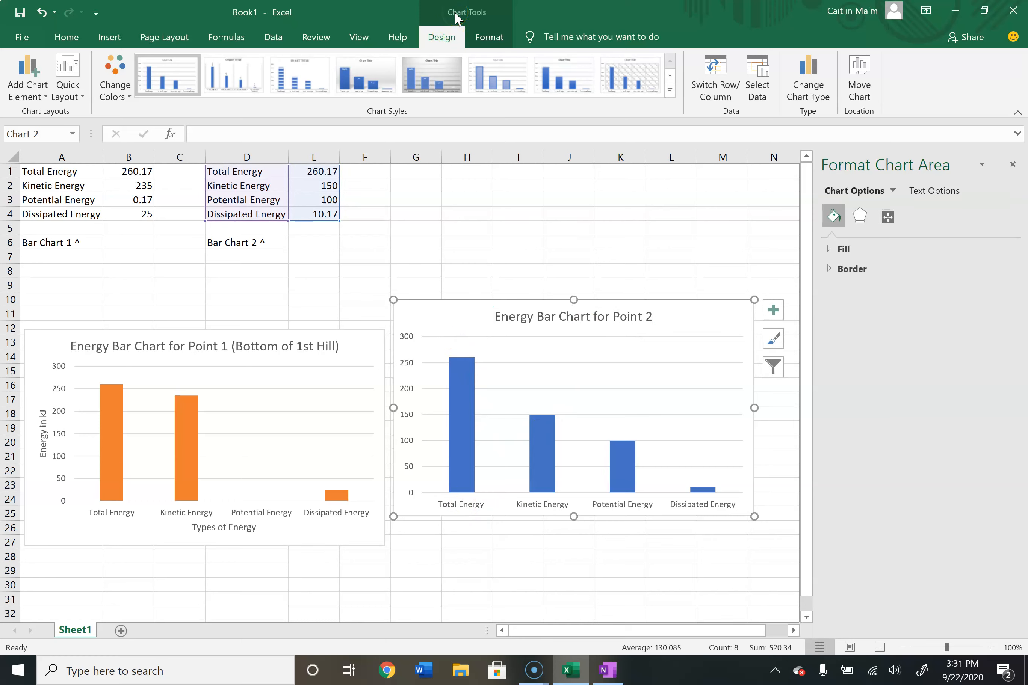
Step: Add primary vertical and primary horizontal axis titles to the Point 2 chart
left_click(27, 94)
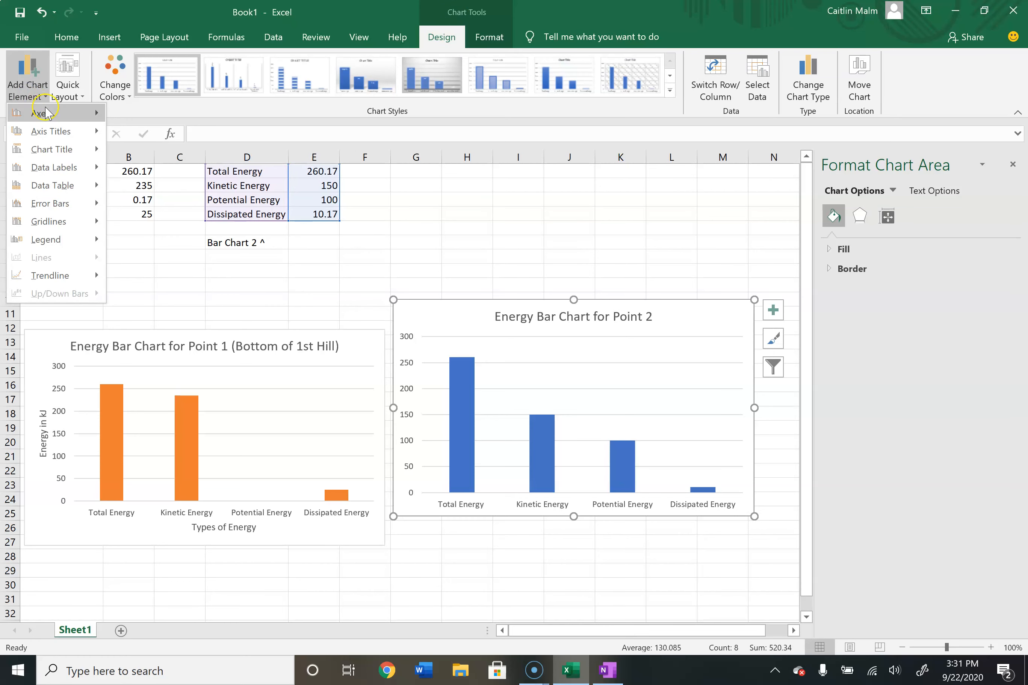
mouse_move(49, 131)
left_click(144, 153)
left_click(145, 175)
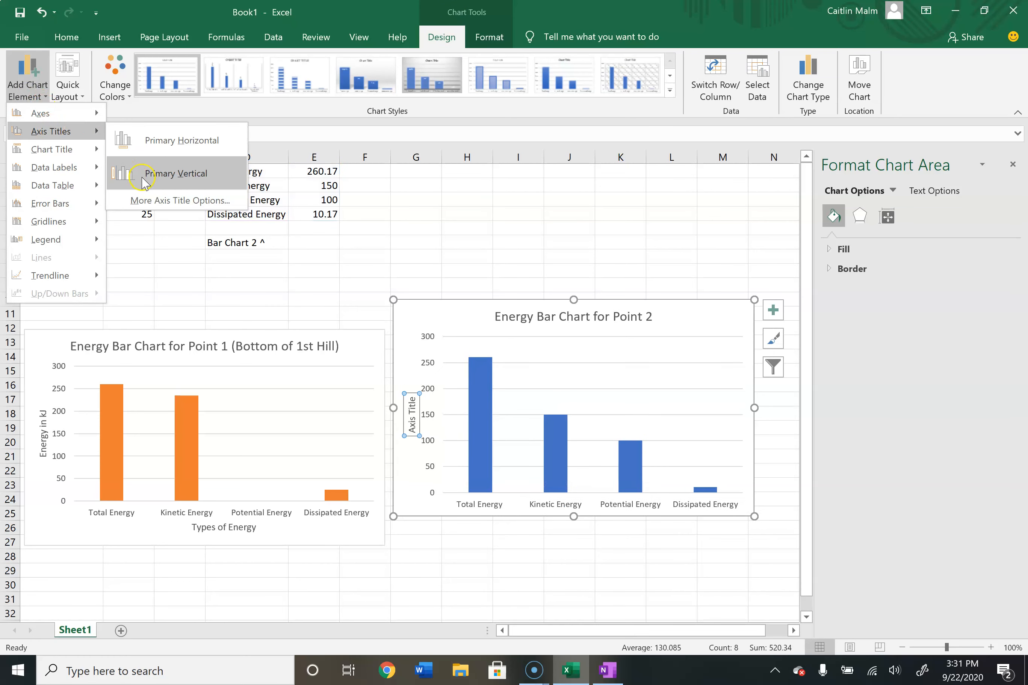
left_click(38, 93)
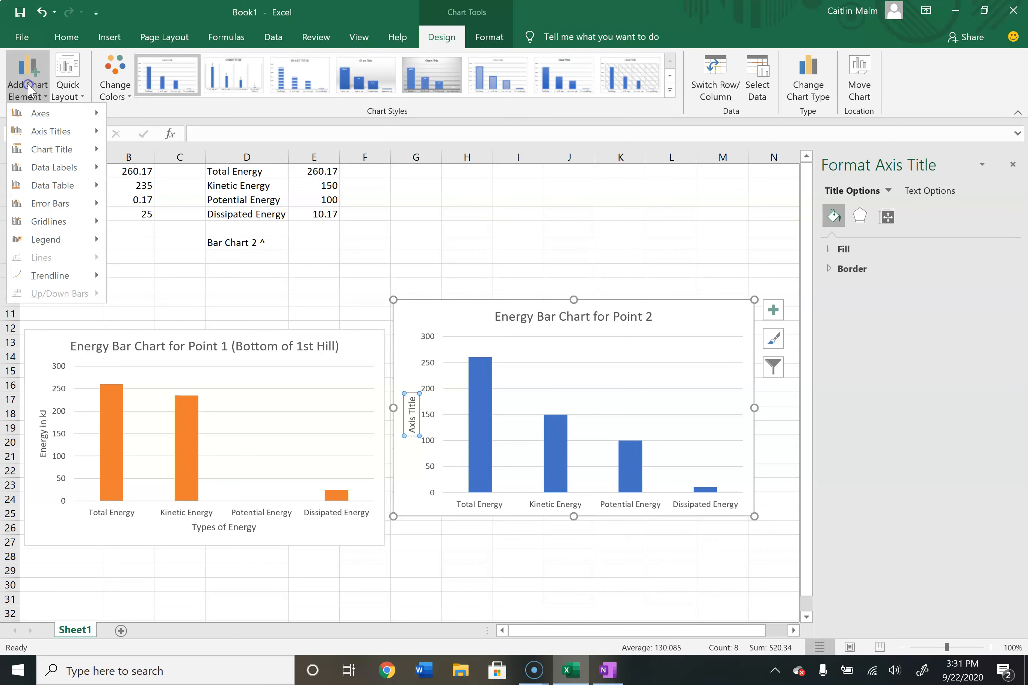
mouse_move(57, 142)
left_click(124, 139)
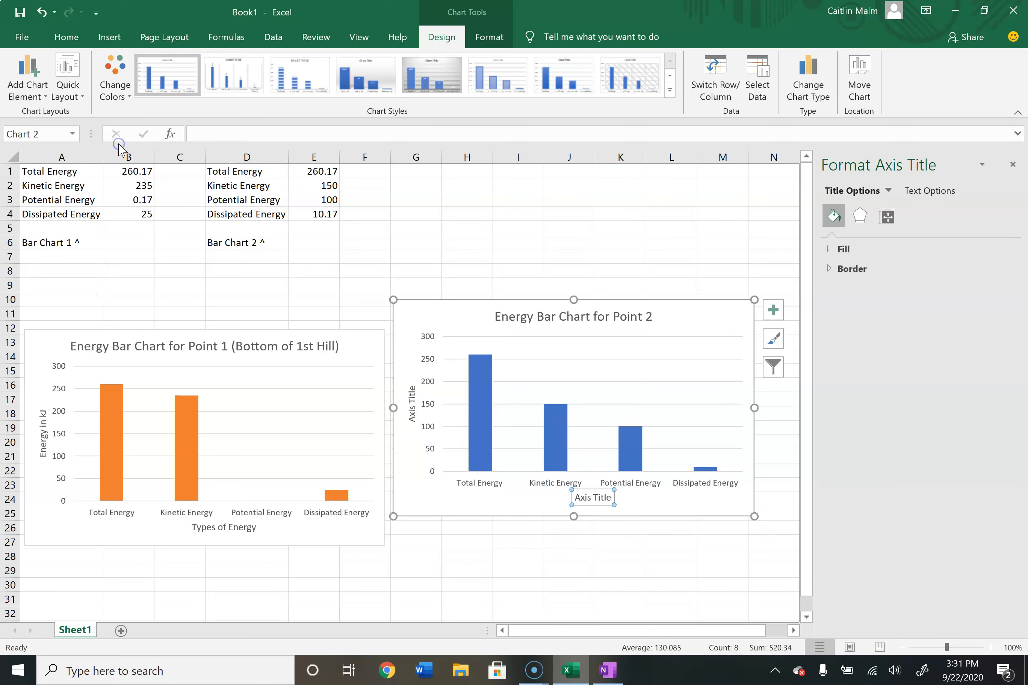
Step: Replace the Point 2 chart's horizontal axis title placeholder with "Types of Energy"
triple_click(594, 498)
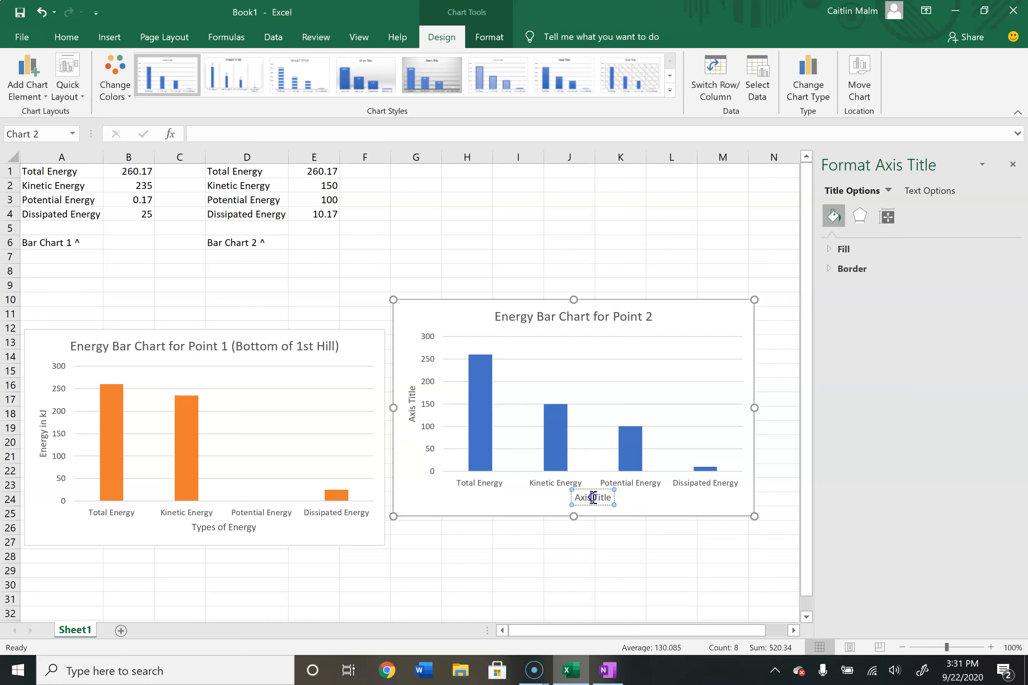
key("BackSpace")
type("Types of Energy")
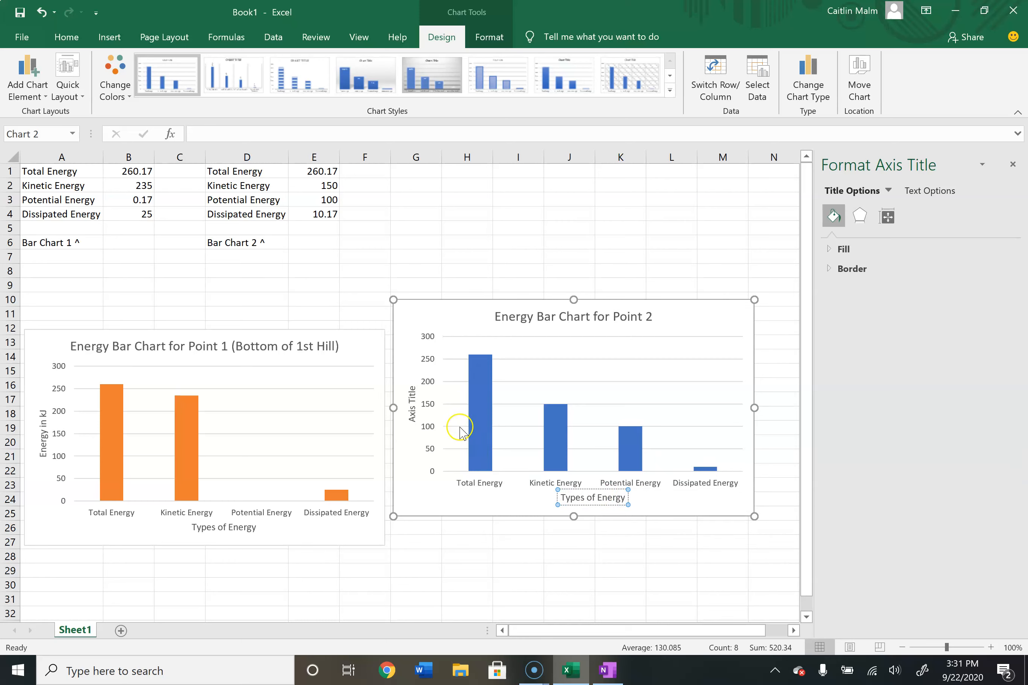
Step: Replace the Point 2 chart's vertical axis title placeholder with "Energy in kJ"
triple_click(413, 412)
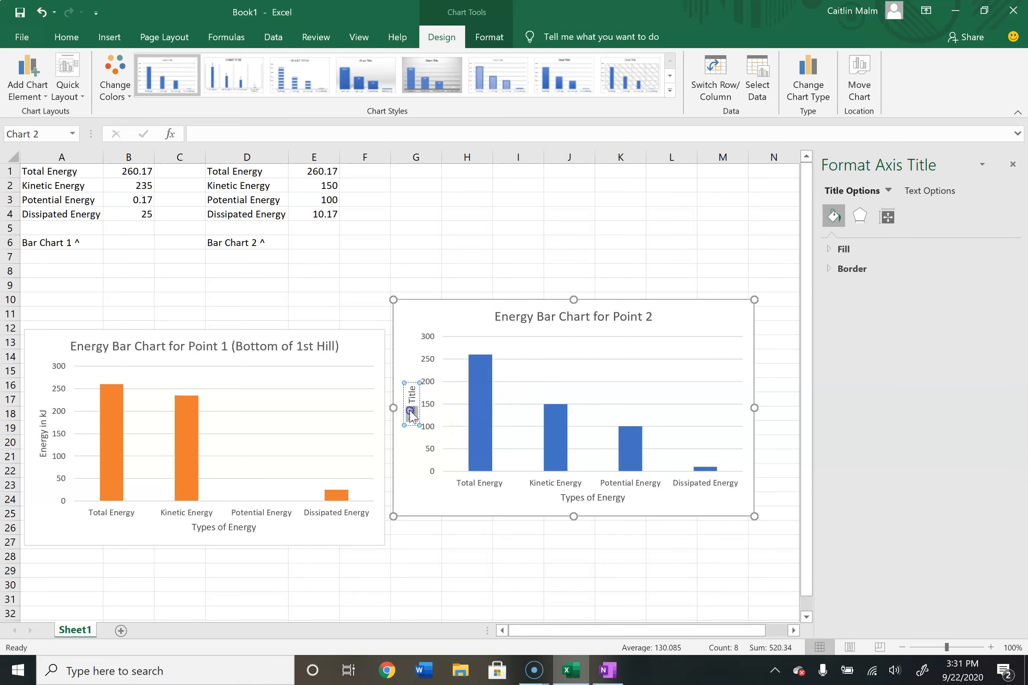
double_click(411, 411)
triple_click(410, 413)
type("Energy in kJ")
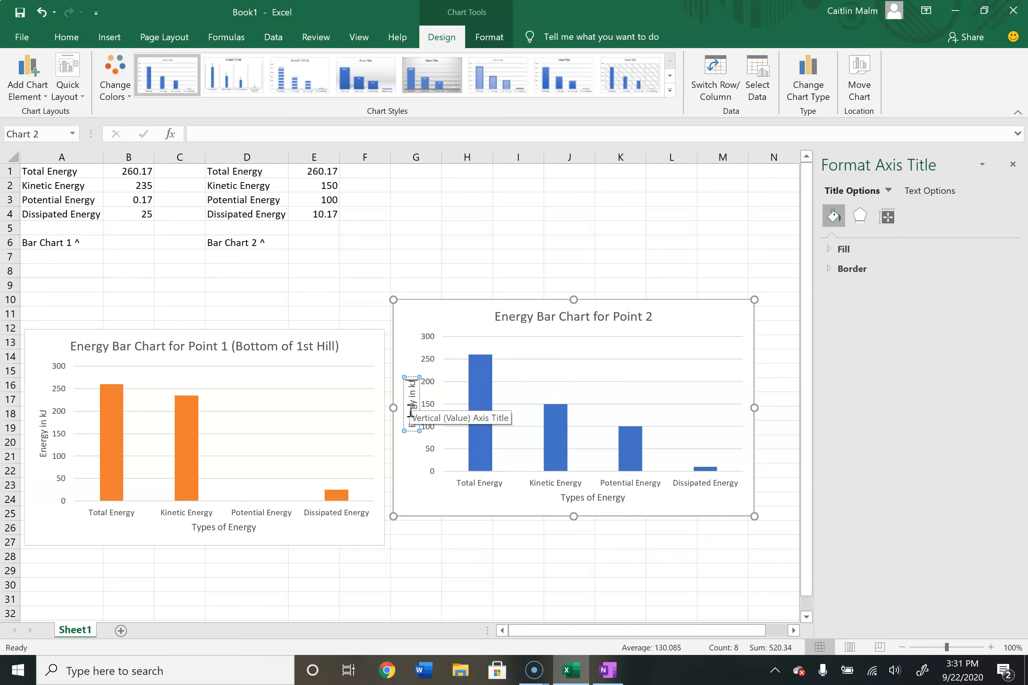
left_click(513, 501)
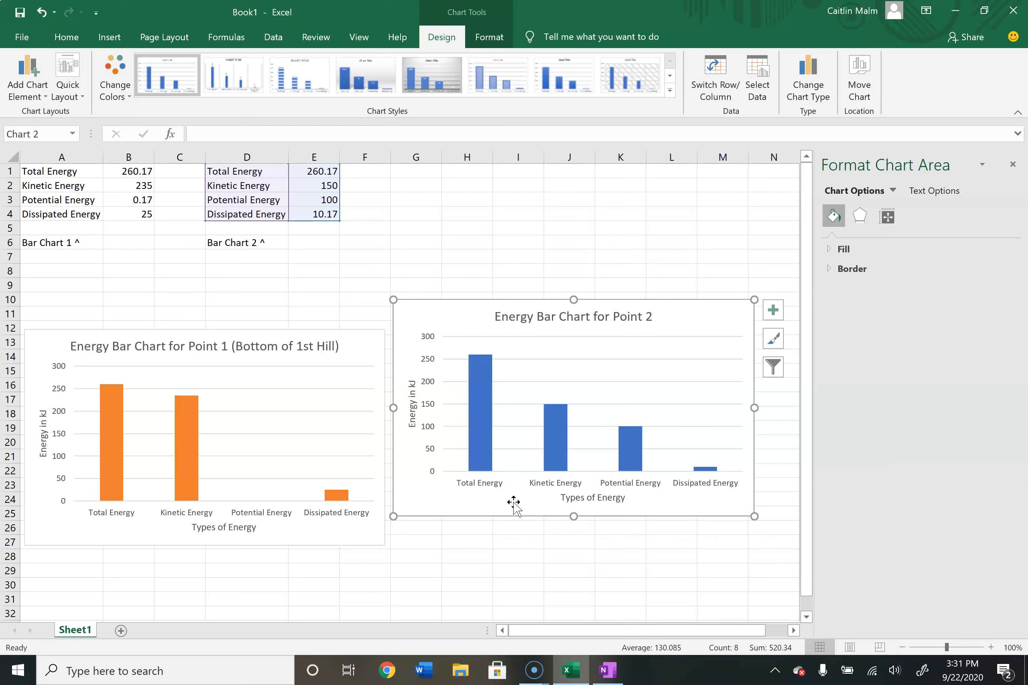
Step: Append "(Top of 2nd loop)" to the Point 2 chart's title
left_click(651, 318)
left_click(652, 317)
left_click(652, 317)
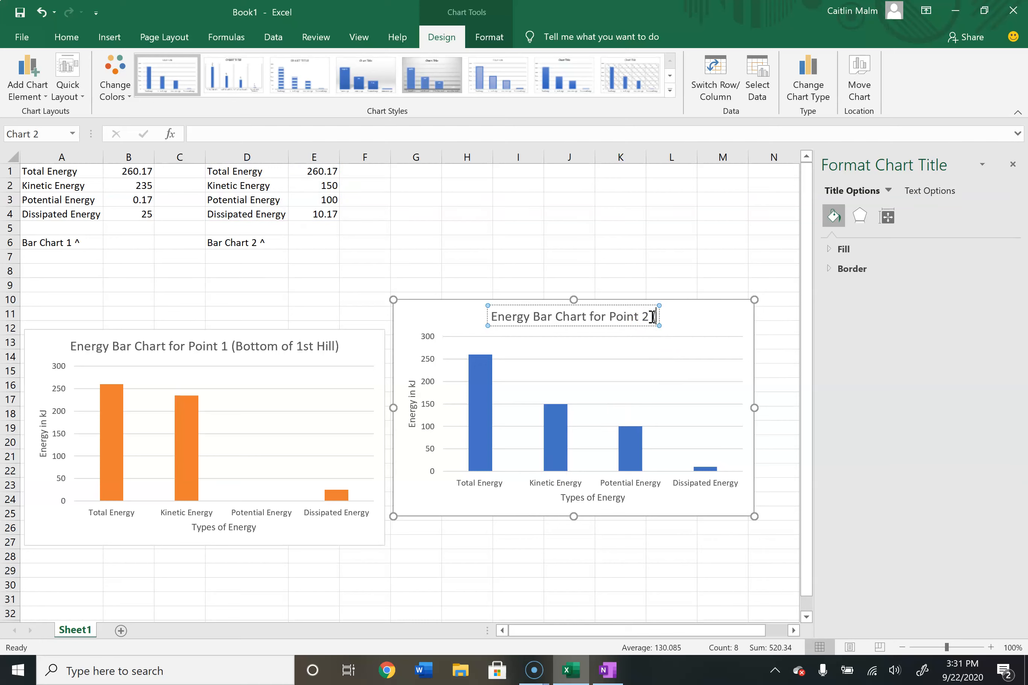
type("(To")
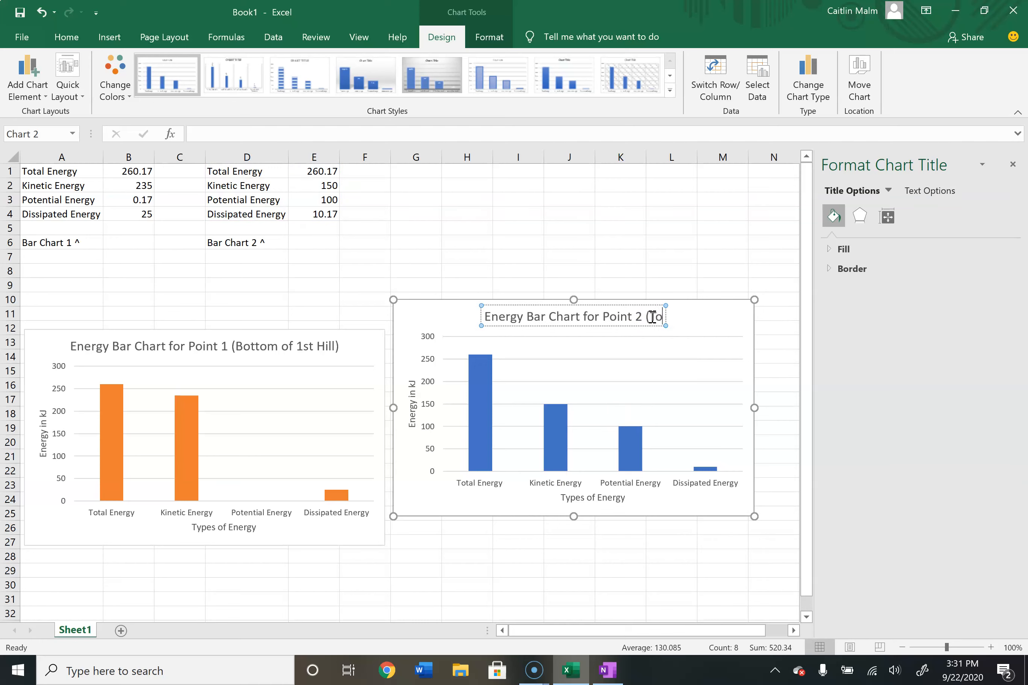
type("p of 2nd lopp")
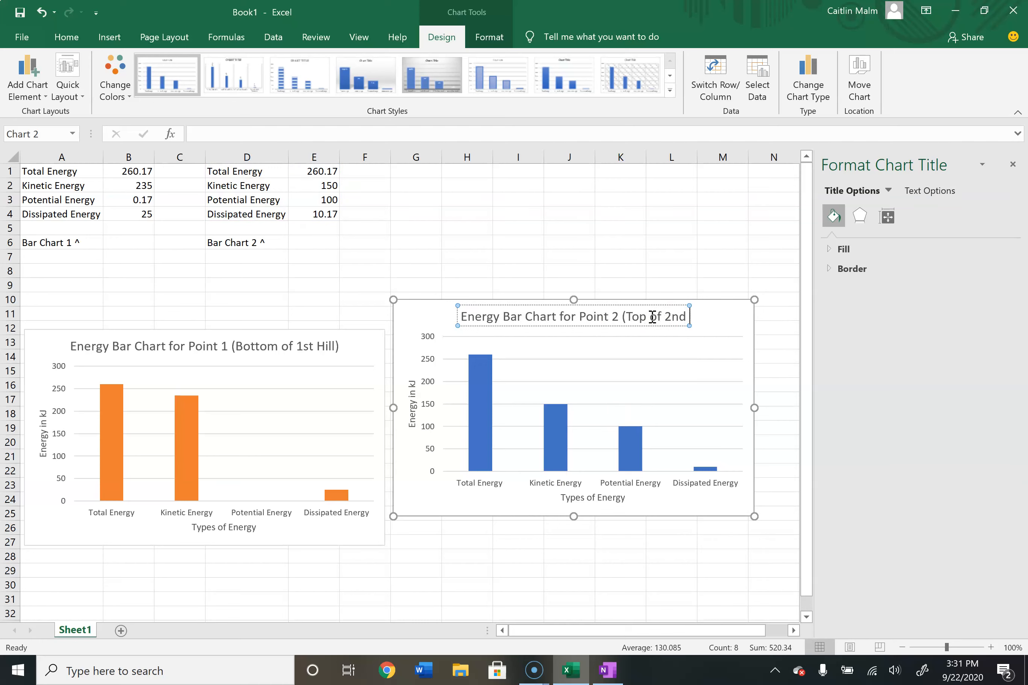
key("BackSpace")
key("BackSpace")
type("op)")
left_click(717, 319)
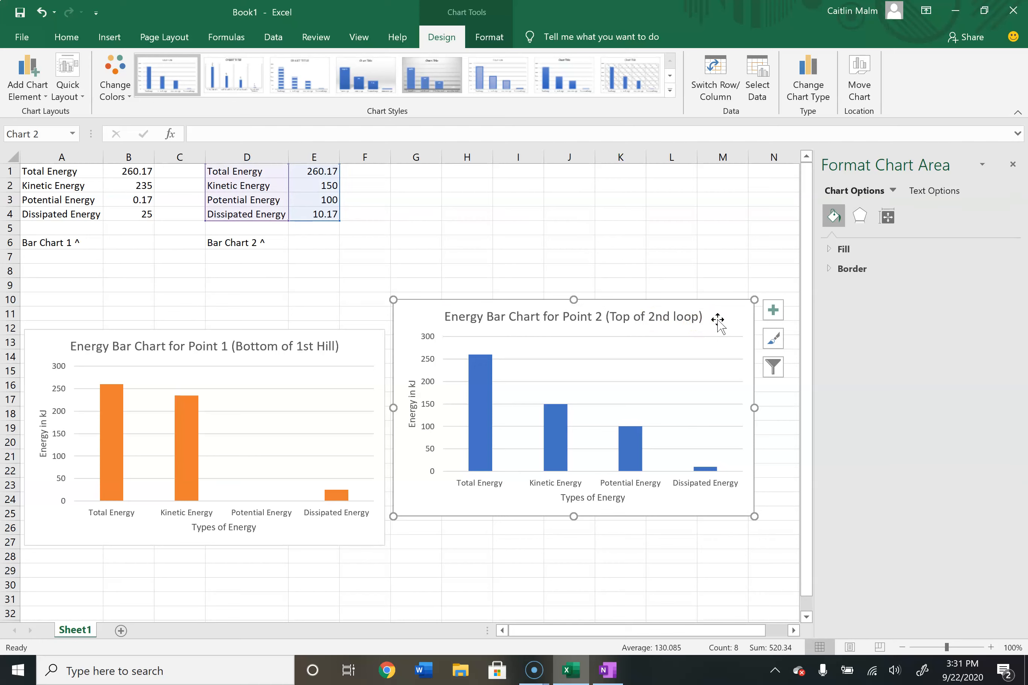